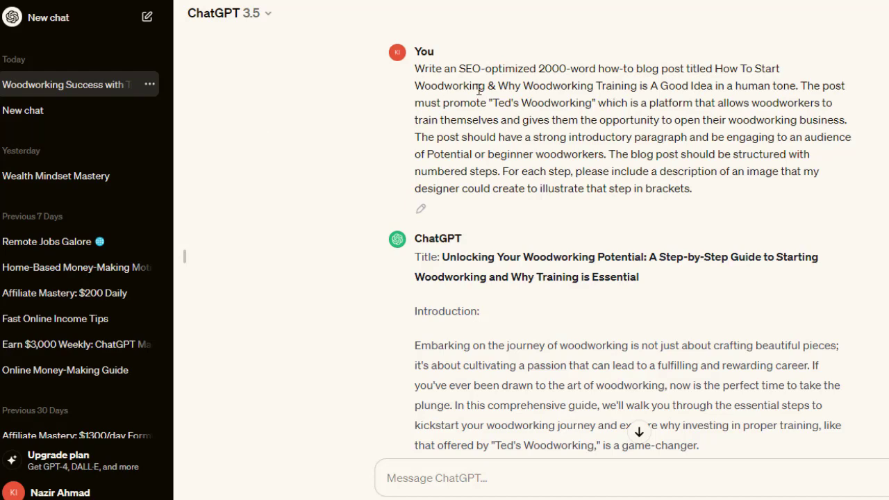
Examine the prompt requesting an SEO-optimized 2000-word how-to blog post promoting Ted's Woodworking, including its structure and image-description requirements
{"action": "left_click", "coordinate": [717, 207]}
{"action": "left_click_drag", "start_coordinate": [444, 68], "coordinate": [582, 116]}
{"action": "left_click", "coordinate": [583, 116]}
{"action": "left_click_drag", "start_coordinate": [594, 154], "coordinate": [727, 193]}
{"action": "left_click", "coordinate": [709, 195]}
{"action": "left_click_drag", "start_coordinate": [699, 188], "coordinate": [379, 98]}
{"action": "left_click", "coordinate": [616, 114]}
{"action": "scroll", "coordinate": [700, 118], "scroll_direction": "down", "scroll_amount": 3}
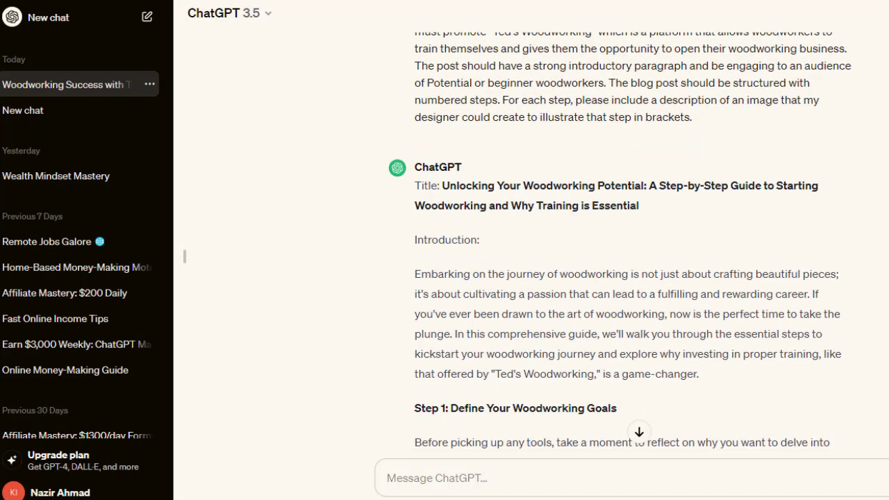
Review the generated woodworking article from its title through the numbered steps, conclusion and bracketed image descriptions
{"action": "left_click_drag", "start_coordinate": [442, 93], "coordinate": [640, 105]}
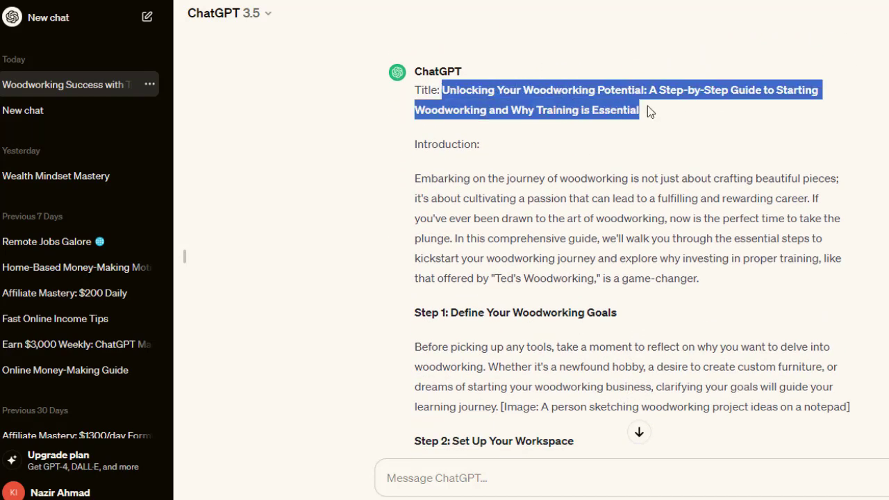
{"action": "scroll", "coordinate": [632, 246], "scroll_direction": "down", "scroll_amount": 10}
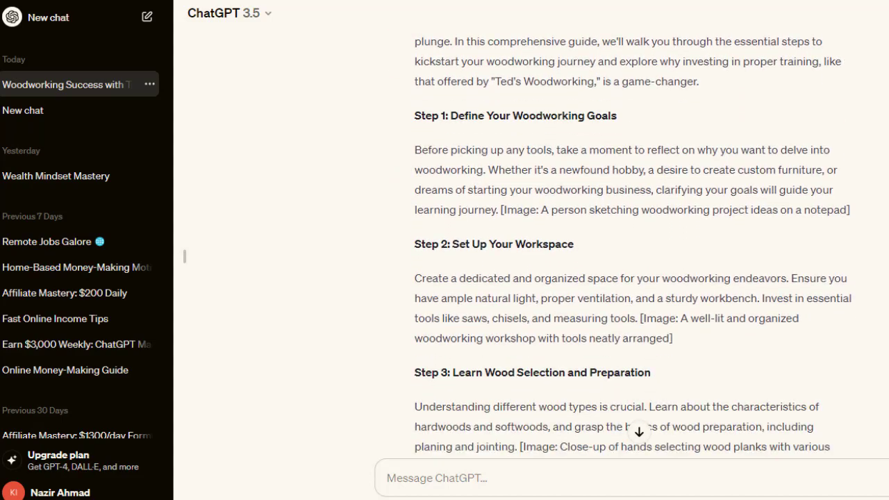
{"action": "scroll", "coordinate": [632, 245], "scroll_direction": "down", "scroll_amount": 10}
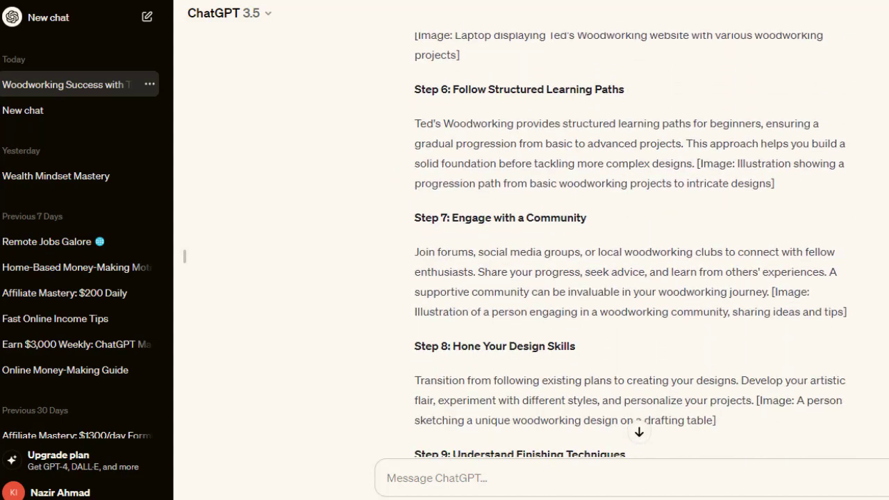
{"action": "scroll", "coordinate": [633, 245], "scroll_direction": "down", "scroll_amount": 3}
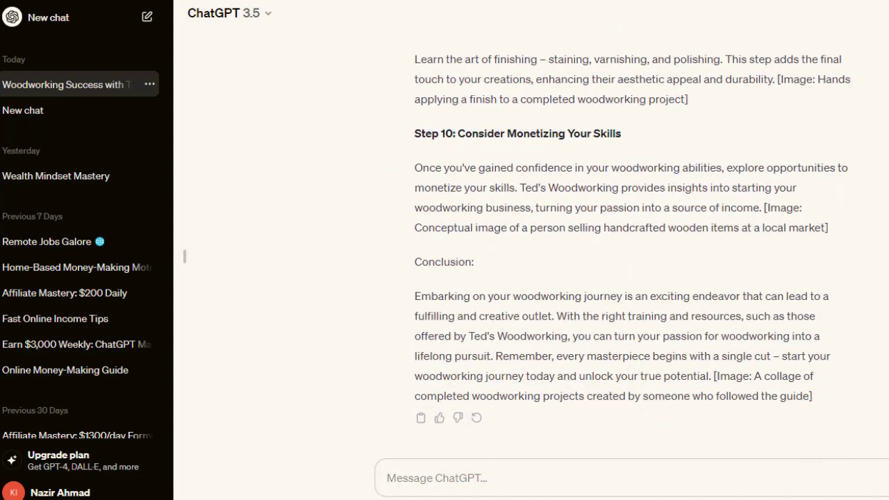
{"action": "left_click_drag", "start_coordinate": [737, 336], "coordinate": [565, 295]}
{"action": "left_click_drag", "start_coordinate": [475, 261], "coordinate": [412, 262]}
{"action": "left_click", "coordinate": [591, 332]}
{"action": "left_click_drag", "start_coordinate": [712, 374], "coordinate": [762, 376]}
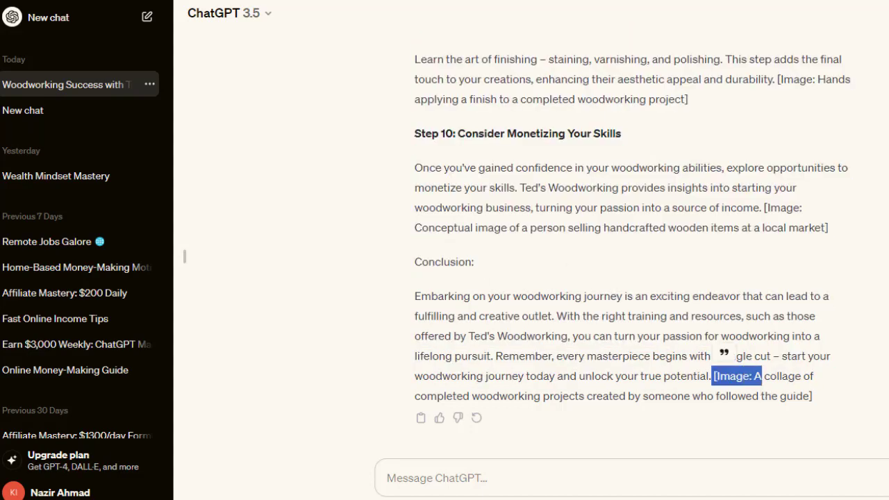
{"action": "scroll", "coordinate": [632, 256], "scroll_direction": "up", "scroll_amount": 15}
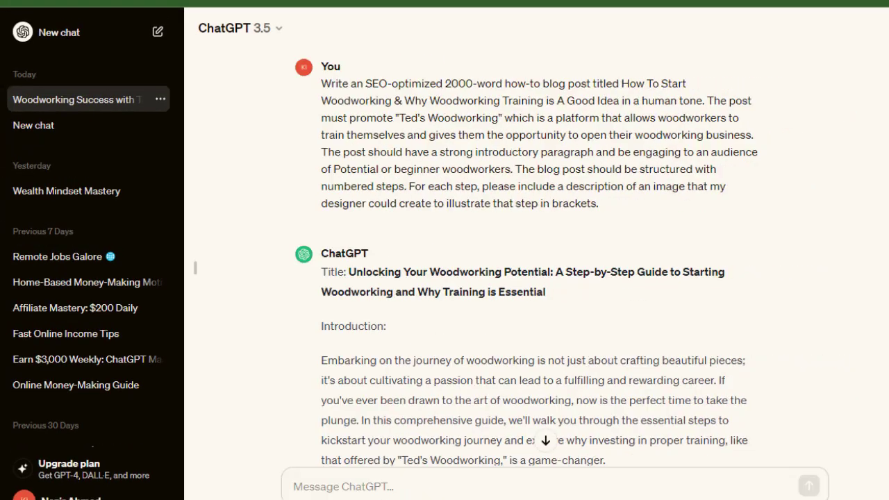
Copy the generated woodworking article from its title to the end of the conclusion and switch to the PlagiarismRemover.net Article Rewriter
{"action": "scroll", "coordinate": [521, 278], "scroll_direction": "down", "scroll_amount": 2}
{"action": "scroll", "coordinate": [521, 278], "scroll_direction": "up", "scroll_amount": 1}
{"action": "scroll", "coordinate": [521, 278], "scroll_direction": "down", "scroll_amount": 1}
{"action": "left_click_drag", "start_coordinate": [333, 117], "coordinate": [503, 355]}
{"action": "right_click", "coordinate": [503, 356]}
{"action": "left_click", "coordinate": [567, 175]}
{"action": "left_click", "coordinate": [352, 462]}
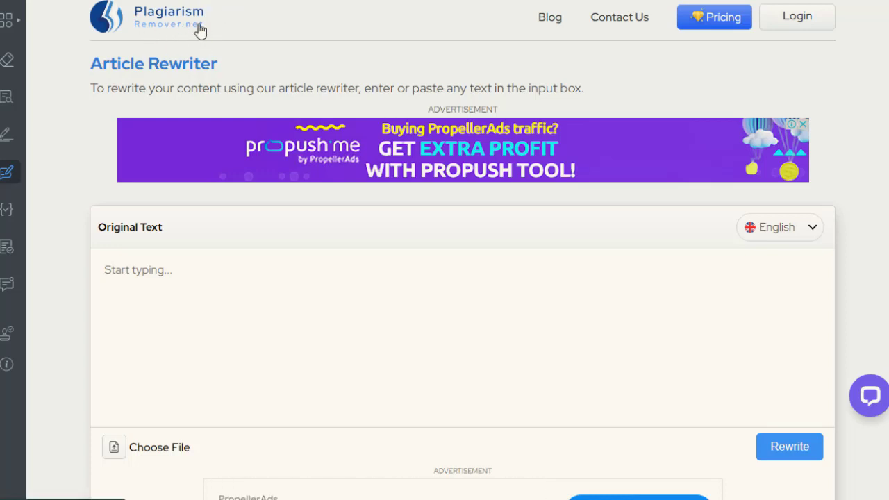
Paste the woodworking article into the Article Rewriter as the original text and run the rewrite
{"action": "left_click", "coordinate": [195, 268]}
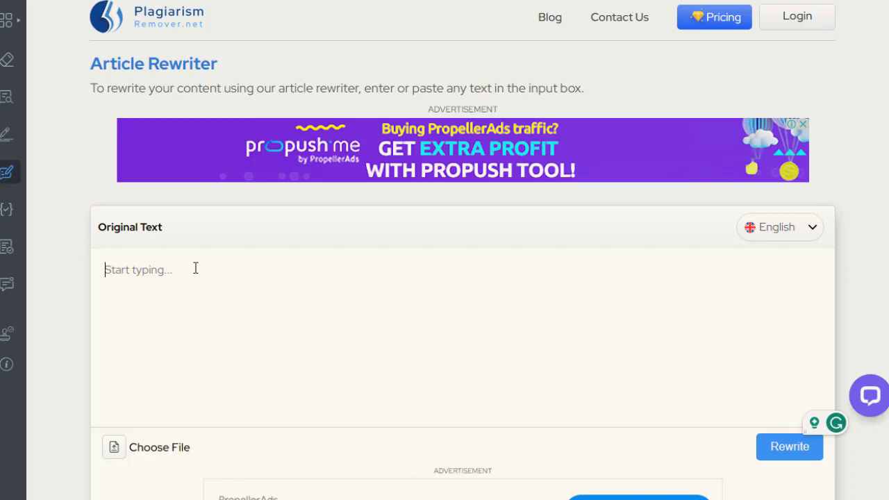
{"action": "key", "text": "ctrl+v"}
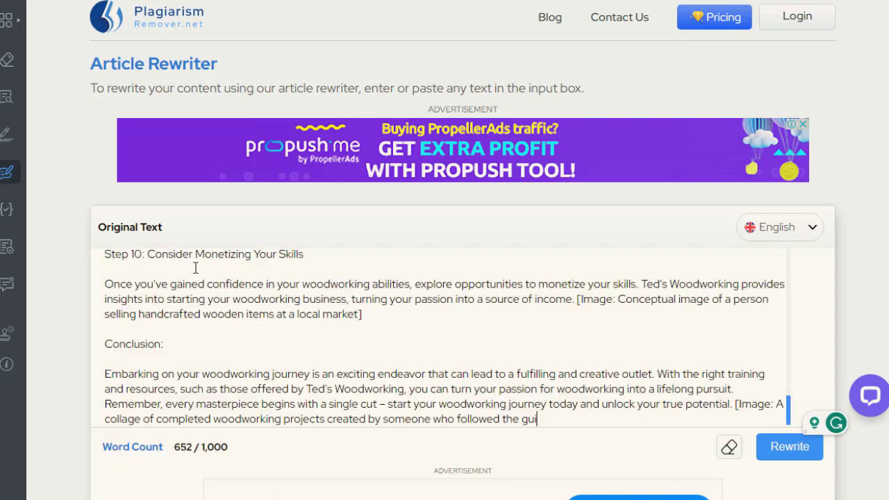
{"action": "scroll", "coordinate": [789, 375], "scroll_direction": "up", "scroll_amount": 1}
{"action": "left_click_drag", "start_coordinate": [789, 376], "coordinate": [791, 424]}
{"action": "left_click", "coordinate": [794, 452]}
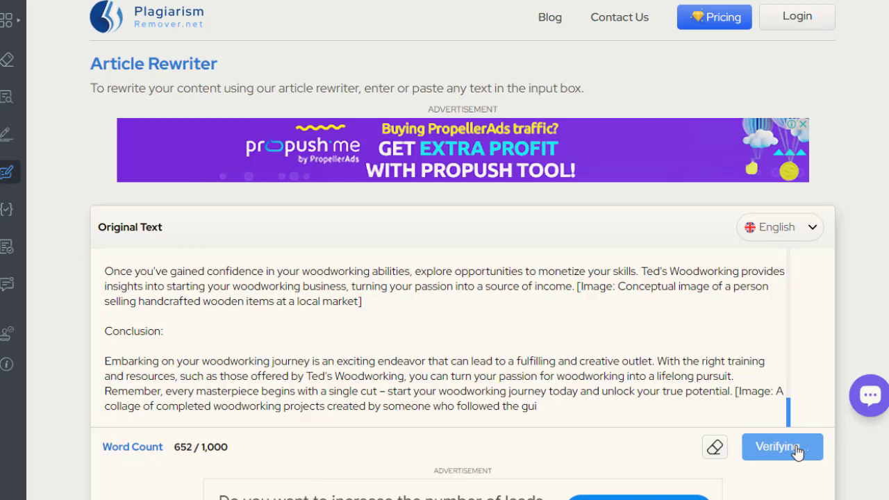
Look through the rewritten article and copy its entire text
{"action": "scroll", "coordinate": [794, 452], "scroll_direction": "down", "scroll_amount": 6}
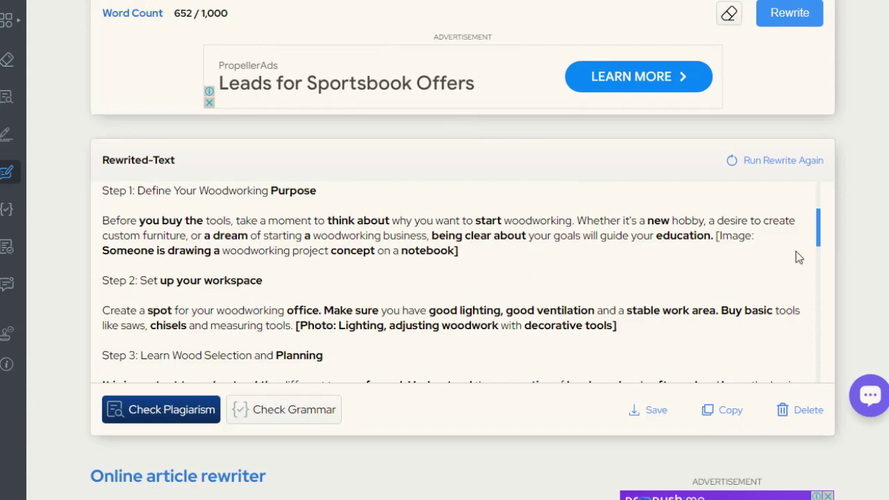
{"action": "left_click_drag", "start_coordinate": [822, 219], "coordinate": [814, 368]}
{"action": "left_click", "coordinate": [701, 244]}
{"action": "key", "text": "ctrl+a"}
{"action": "left_click", "coordinate": [730, 411]}
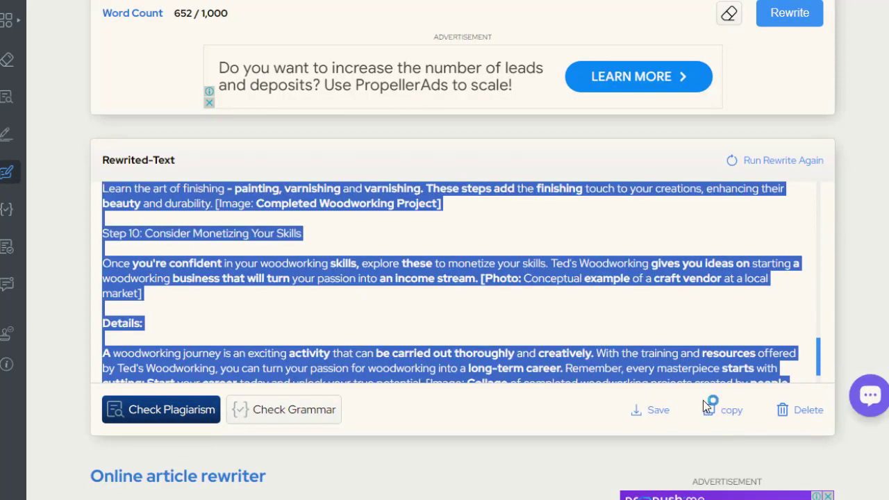
Run the Plagiarism Checker on the pasted rewritten article and look through the sentence-by-sentence results
{"action": "left_click", "coordinate": [161, 410]}
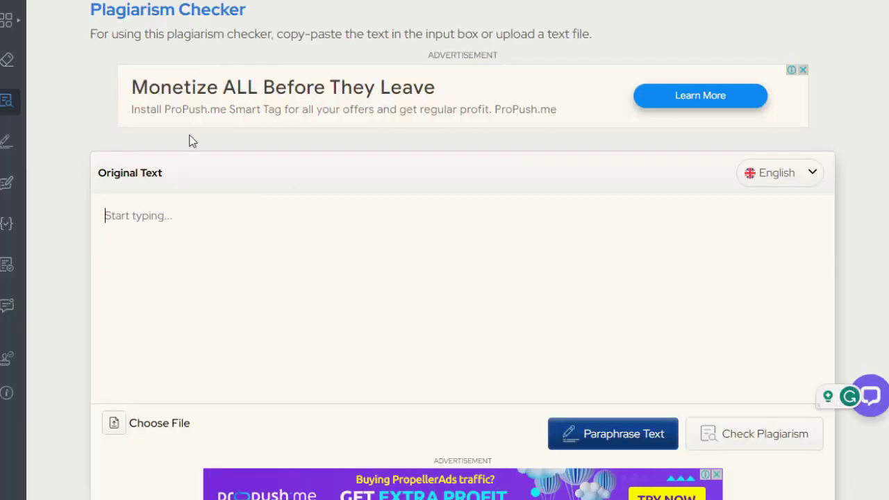
{"action": "left_click", "coordinate": [10, 35]}
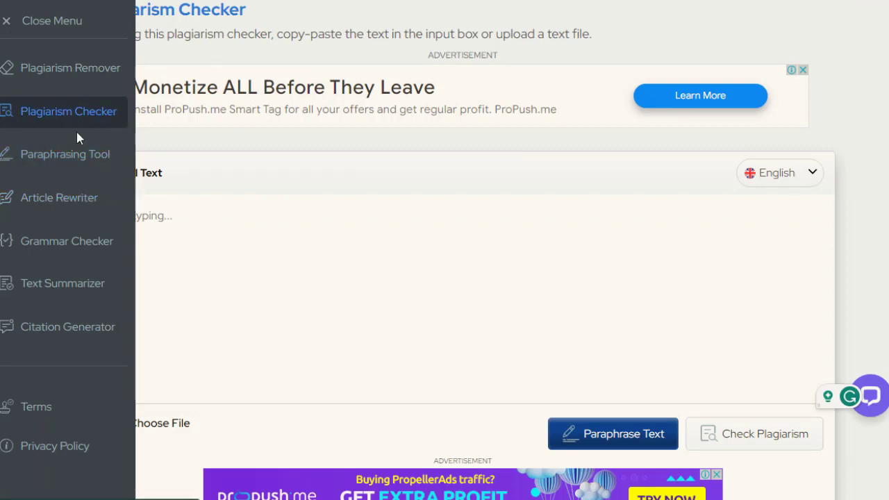
{"action": "left_click", "coordinate": [7, 22]}
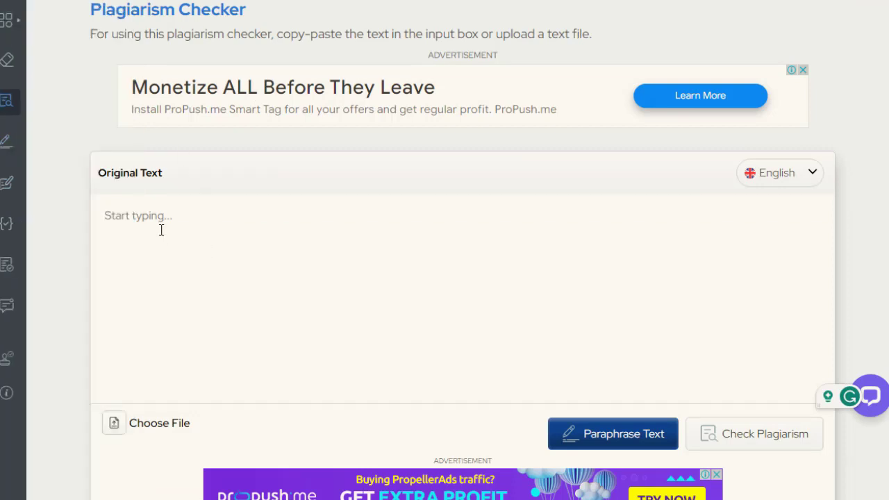
{"action": "left_click", "coordinate": [161, 230]}
{"action": "key", "text": "ctrl+v"}
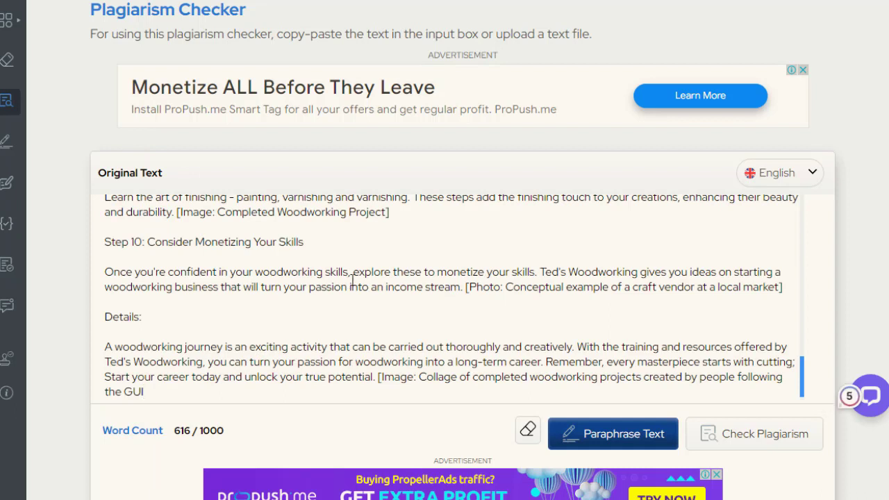
{"action": "left_click", "coordinate": [785, 447]}
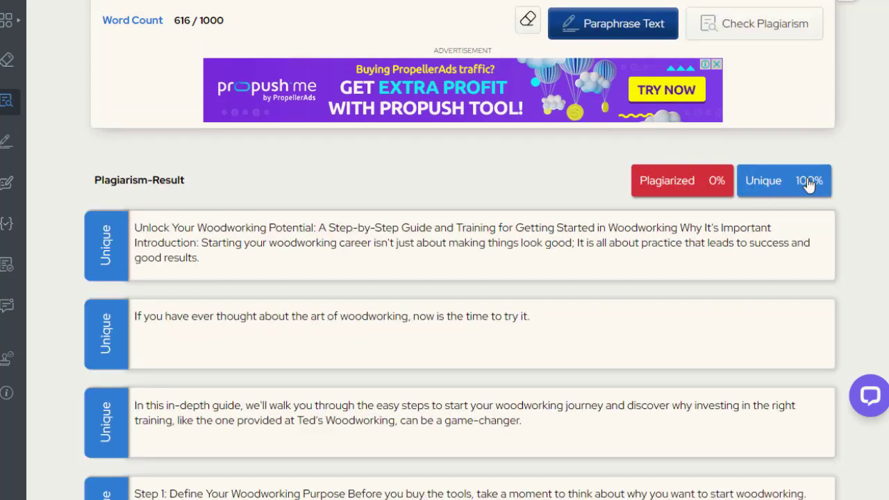
{"action": "scroll", "coordinate": [459, 278], "scroll_direction": "down", "scroll_amount": 20}
{"action": "scroll", "coordinate": [576, 194], "scroll_direction": "up", "scroll_amount": 20}
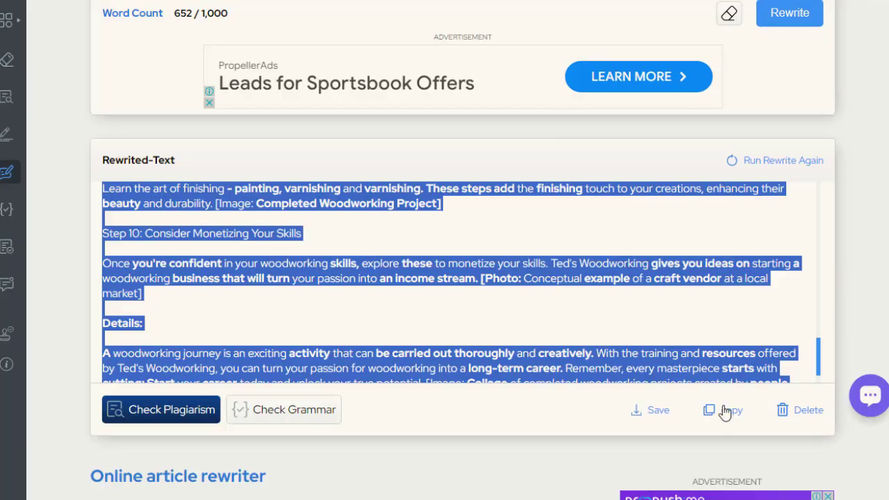
Copy the rewritten article from the Article Rewriter and paste it into the body of a new Medium story draft
{"action": "left_click", "coordinate": [724, 410]}
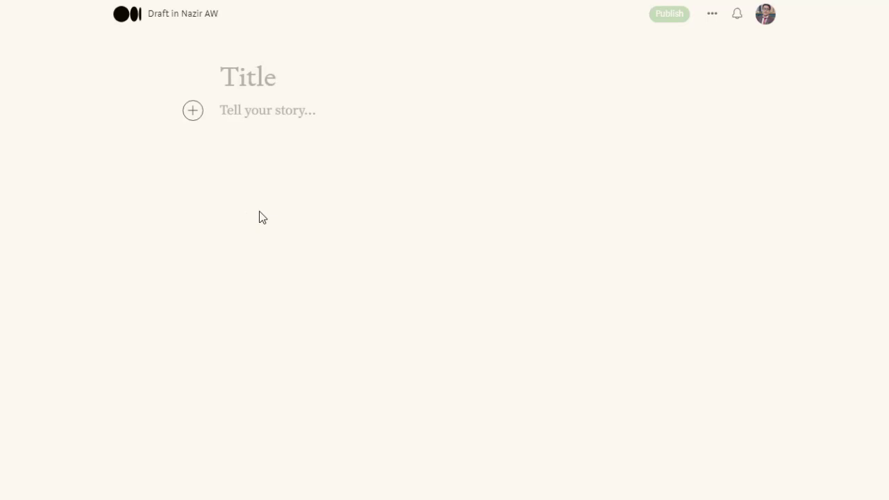
{"action": "left_click", "coordinate": [276, 110]}
{"action": "key", "text": "ctrl+v"}
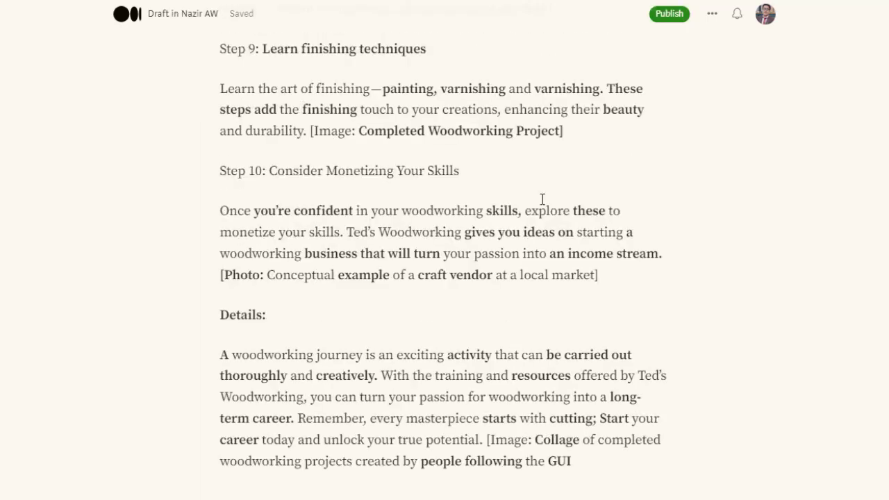
Review the Medium draft's title, introduction, numbered steps, images and captions down to the closing collage
{"action": "scroll", "coordinate": [445, 277], "scroll_direction": "up", "scroll_amount": 20}
{"action": "scroll", "coordinate": [444, 277], "scroll_direction": "down", "scroll_amount": 3}
{"action": "left_click_drag", "start_coordinate": [219, 130], "coordinate": [499, 238]}
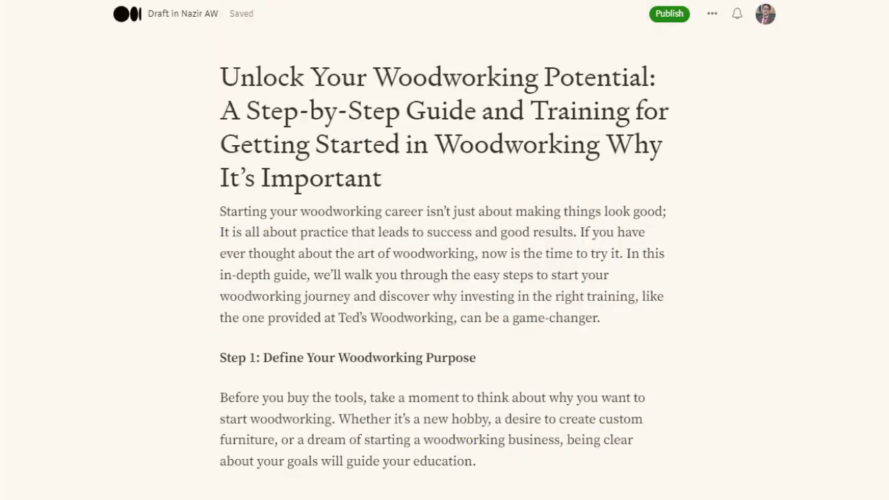
{"action": "scroll", "coordinate": [445, 278], "scroll_direction": "down", "scroll_amount": 9}
{"action": "scroll", "coordinate": [444, 278], "scroll_direction": "down", "scroll_amount": 9}
{"action": "scroll", "coordinate": [444, 278], "scroll_direction": "down", "scroll_amount": 11}
{"action": "scroll", "coordinate": [885, 314], "scroll_direction": "down", "scroll_amount": 17}
{"action": "scroll", "coordinate": [886, 314], "scroll_direction": "down", "scroll_amount": 17}
{"action": "scroll", "coordinate": [862, 415], "scroll_direction": "down", "scroll_amount": 11}
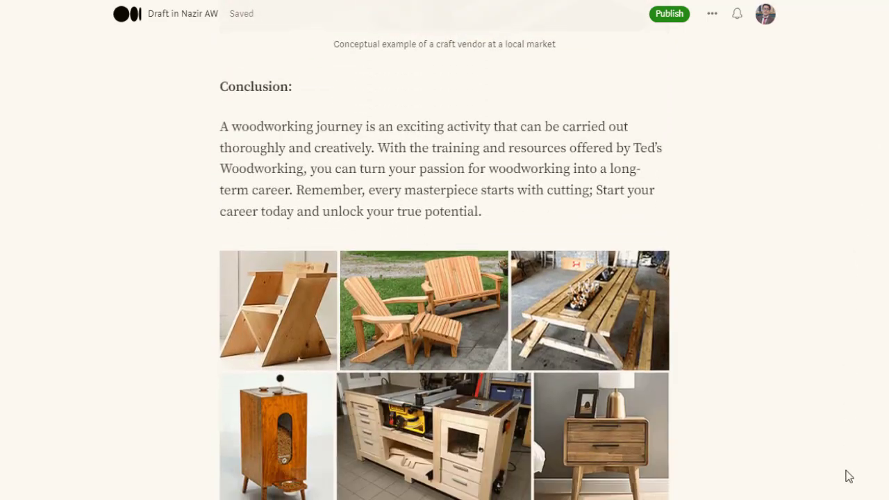
{"action": "scroll", "coordinate": [846, 475], "scroll_direction": "down", "scroll_amount": 2}
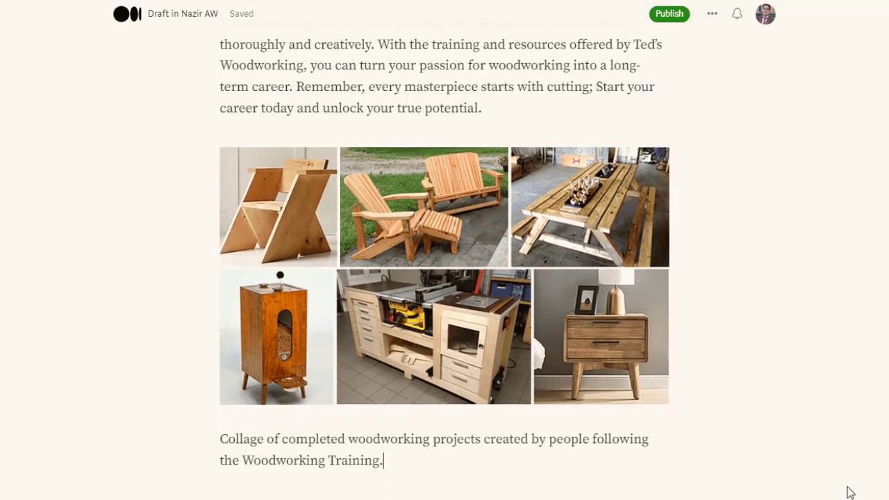
Switch to the affiliate marketplace, generate the promotion link for the TedsWoodworking offer and copy it
{"action": "left_click", "coordinate": [566, 320]}
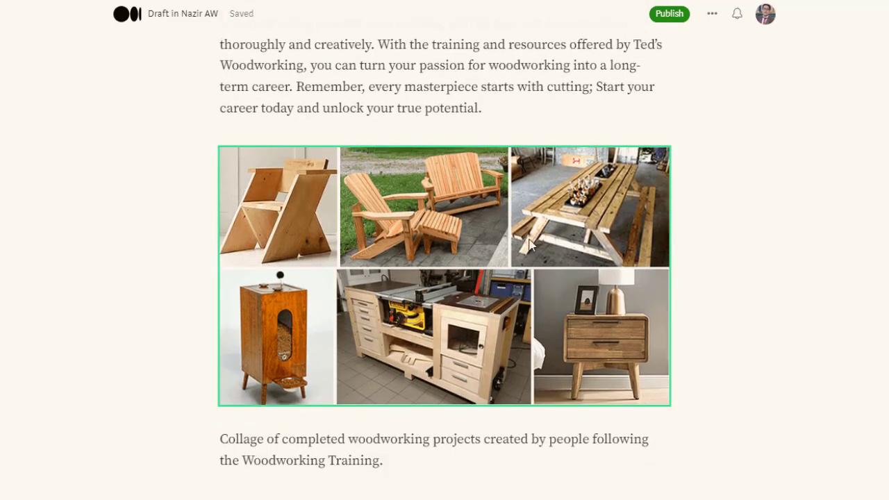
{"action": "left_click", "coordinate": [341, 98]}
{"action": "left_click", "coordinate": [539, 201]}
{"action": "left_click", "coordinate": [513, 143]}
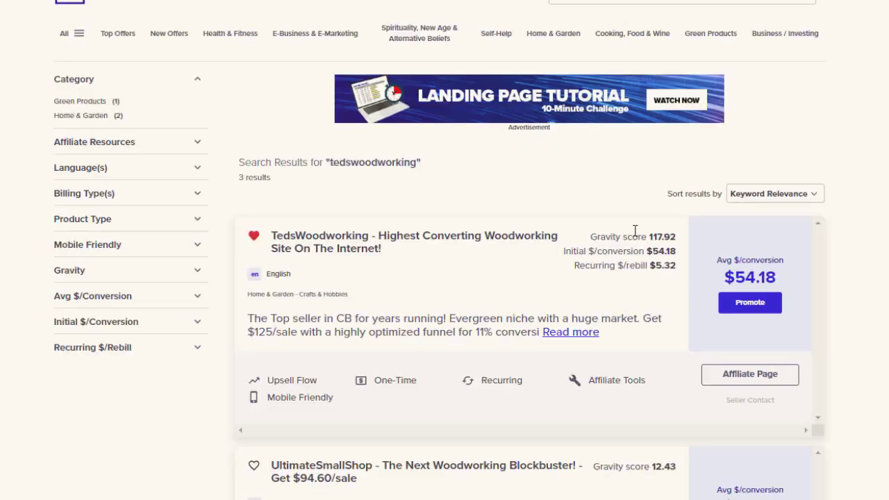
{"action": "left_click", "coordinate": [762, 307]}
{"action": "left_click", "coordinate": [467, 399]}
{"action": "left_click", "coordinate": [658, 418]}
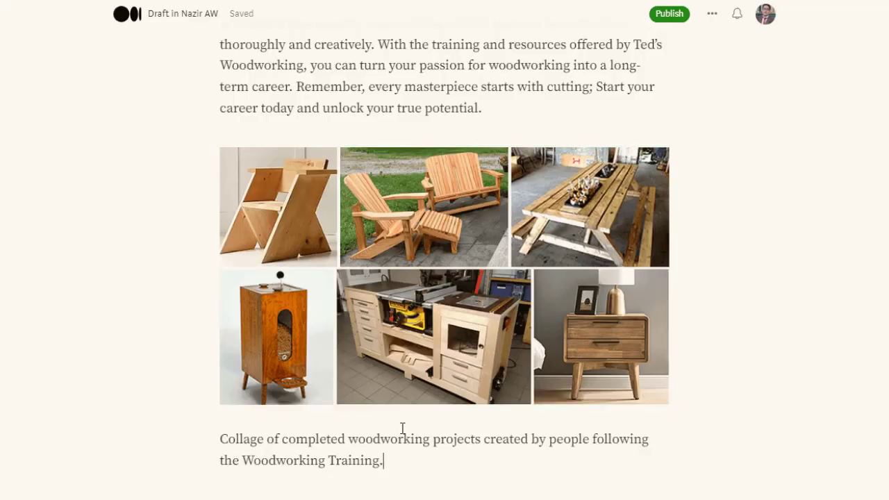
Link the words "following the Woodworking Training." below the closing collage to the copied affiliate link and make them bold
{"action": "left_click_drag", "start_coordinate": [383, 460], "coordinate": [591, 444]}
{"action": "left_click", "coordinate": [401, 412]}
{"action": "key", "text": "ctrl+v"}
{"action": "key", "text": "Return"}
{"action": "left_click_drag", "start_coordinate": [384, 461], "coordinate": [592, 437]}
{"action": "left_click", "coordinate": [368, 413]}
{"action": "left_click", "coordinate": [549, 440]}
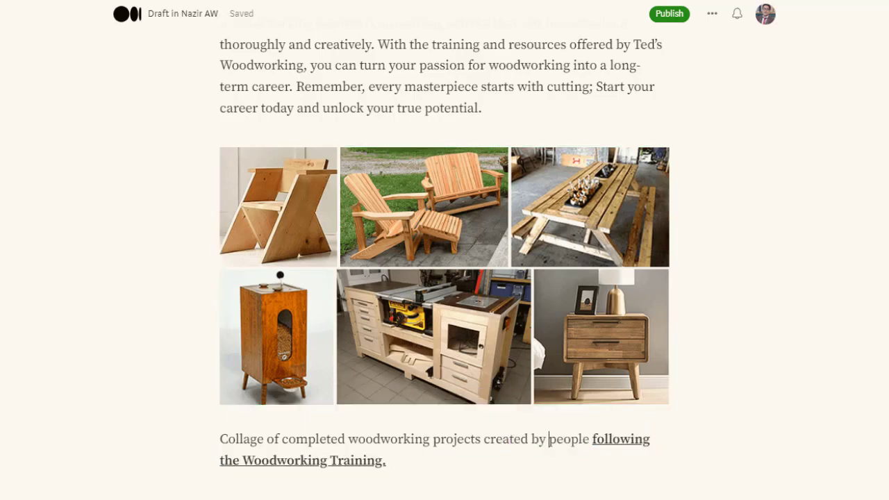
Link the words "woodworking tutorials" in the Step 5 paragraph to the copied affiliate link
{"action": "scroll", "coordinate": [885, 409], "scroll_direction": "up", "scroll_amount": 10}
{"action": "scroll", "coordinate": [847, 308], "scroll_direction": "up", "scroll_amount": 15}
{"action": "scroll", "coordinate": [833, 240], "scroll_direction": "down", "scroll_amount": 5}
{"action": "scroll", "coordinate": [843, 267], "scroll_direction": "up", "scroll_amount": 10}
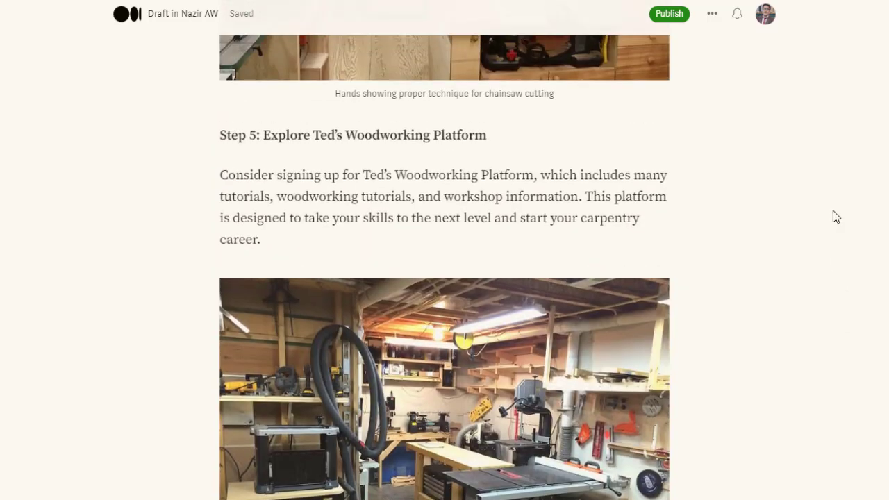
{"action": "scroll", "coordinate": [835, 215], "scroll_direction": "up", "scroll_amount": 1}
{"action": "left_click_drag", "start_coordinate": [413, 212], "coordinate": [276, 212]}
{"action": "left_click", "coordinate": [310, 185]}
{"action": "key", "text": "ctrl+v"}
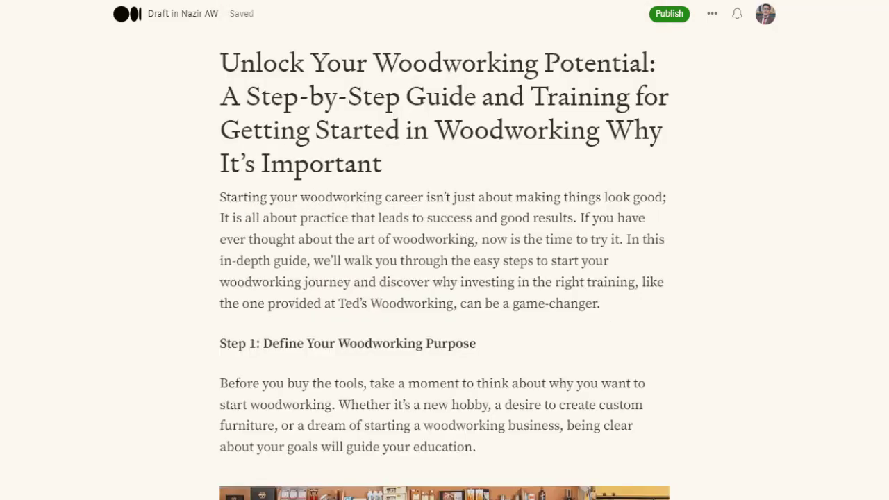
Review the draft's text, links and images from the introduction down to Step 10
{"action": "scroll", "coordinate": [445, 266], "scroll_direction": "down", "scroll_amount": 20}
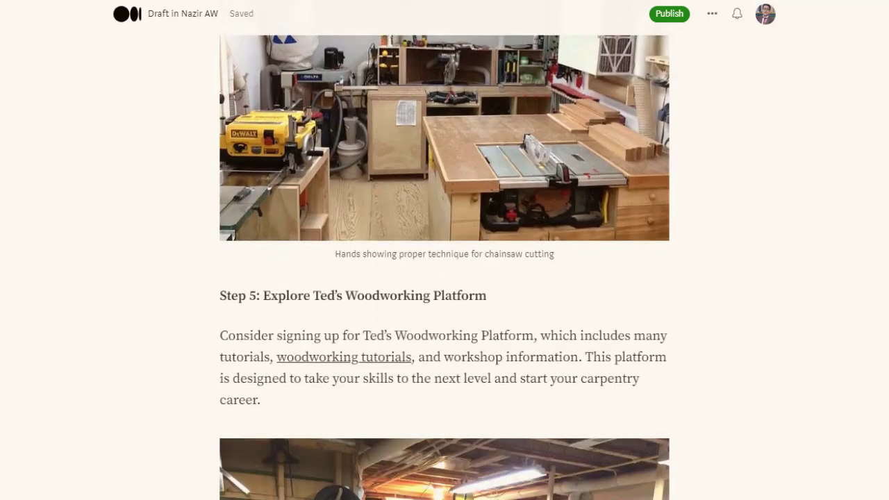
{"action": "scroll", "coordinate": [445, 267], "scroll_direction": "down", "scroll_amount": 16}
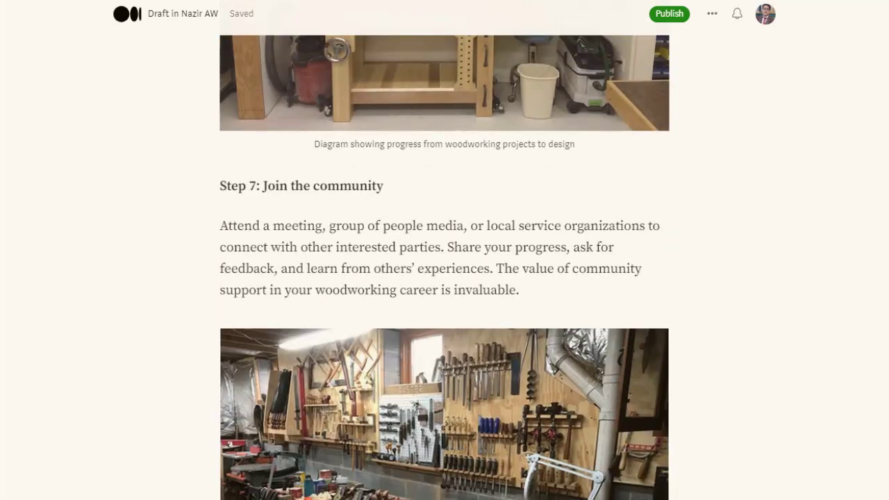
{"action": "scroll", "coordinate": [444, 267], "scroll_direction": "down", "scroll_amount": 1}
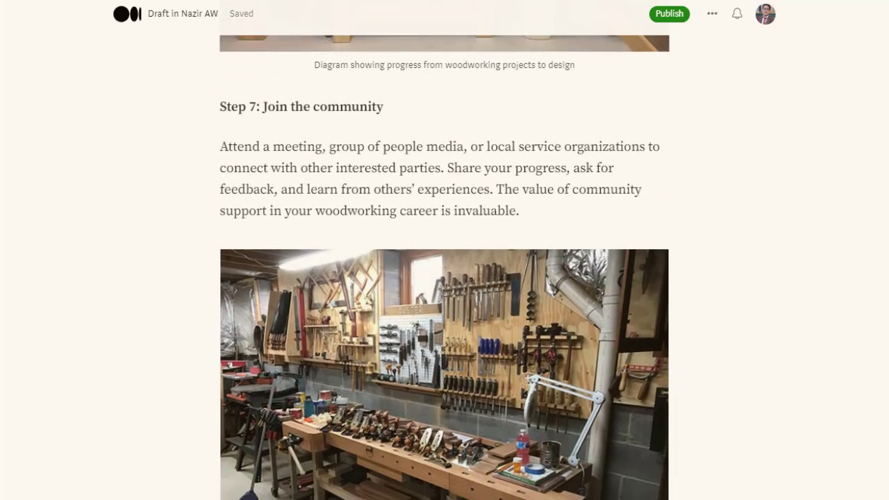
{"action": "scroll", "coordinate": [444, 267], "scroll_direction": "down", "scroll_amount": 1}
{"action": "scroll", "coordinate": [444, 267], "scroll_direction": "down", "scroll_amount": 12}
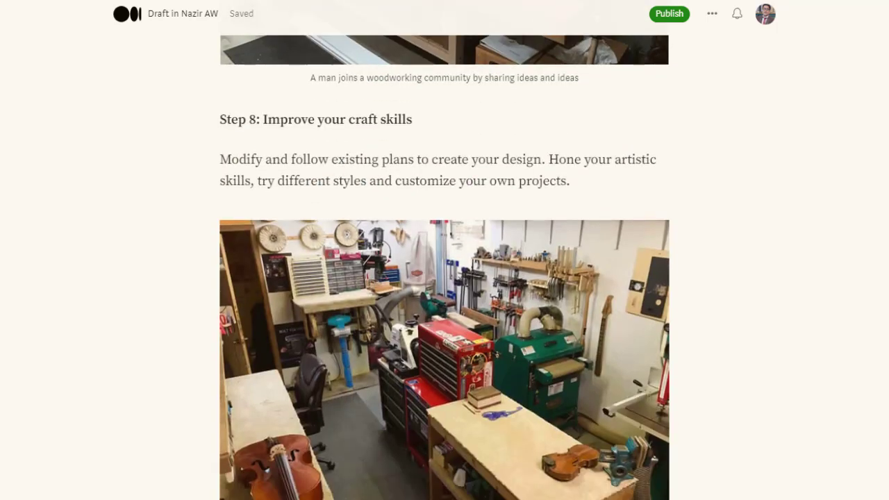
{"action": "scroll", "coordinate": [366, 261], "scroll_direction": "down", "scroll_amount": 6}
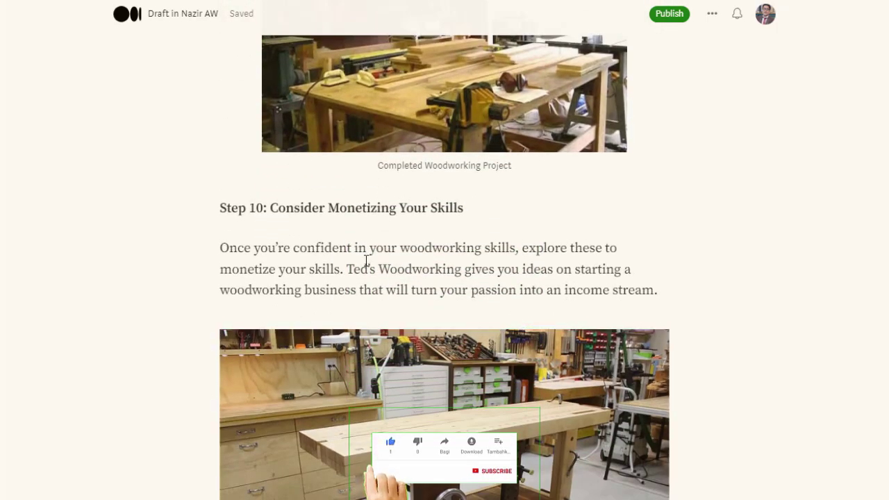
Link the words "Ted's Woodworking" in the Step 10 paragraph to the copied affiliate link and make them bold
{"action": "left_click_drag", "start_coordinate": [347, 269], "coordinate": [463, 268]}
{"action": "left_click", "coordinate": [372, 243]}
{"action": "key", "text": "ctrl+v"}
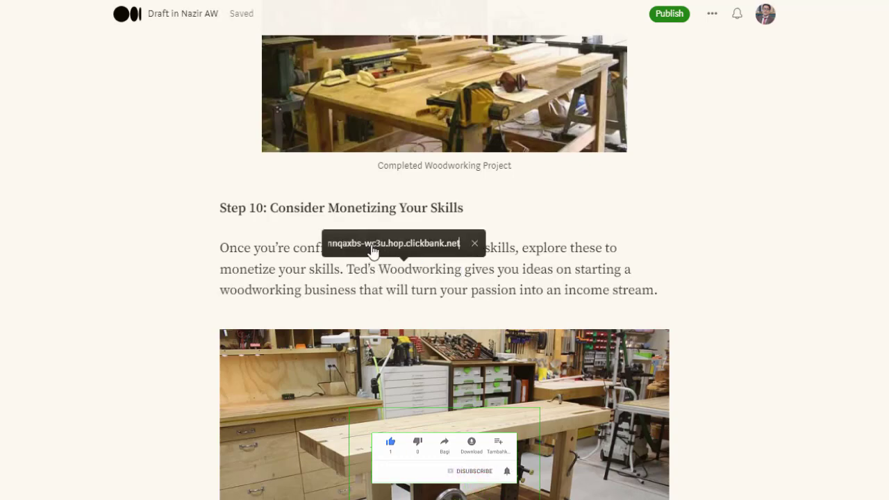
{"action": "key", "text": "Return"}
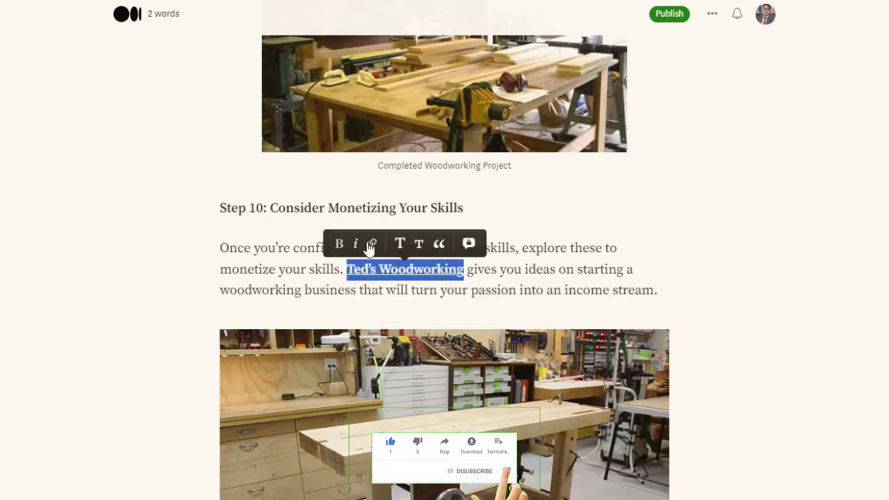
{"action": "left_click", "coordinate": [764, 294]}
Open the story's publishing settings and add the topics Woodworking, Projects and Wood Working Ideas
{"action": "scroll", "coordinate": [860, 73], "scroll_direction": "up", "scroll_amount": 20}
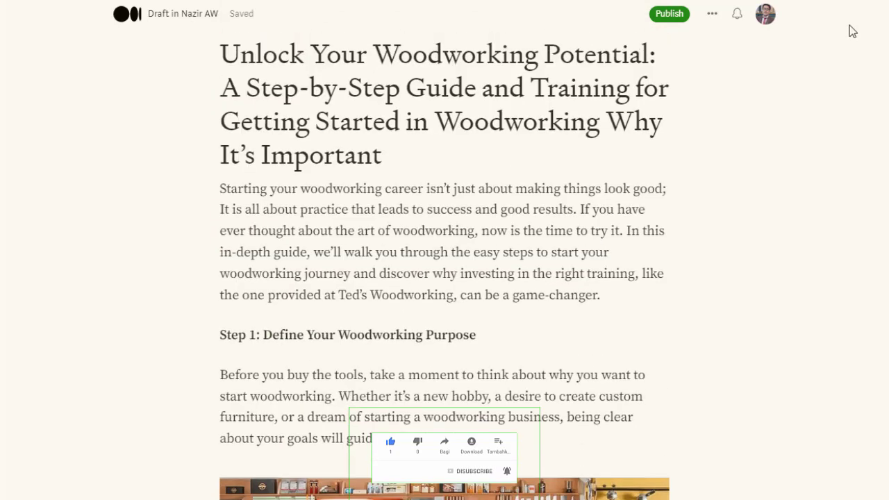
{"action": "left_click", "coordinate": [663, 17]}
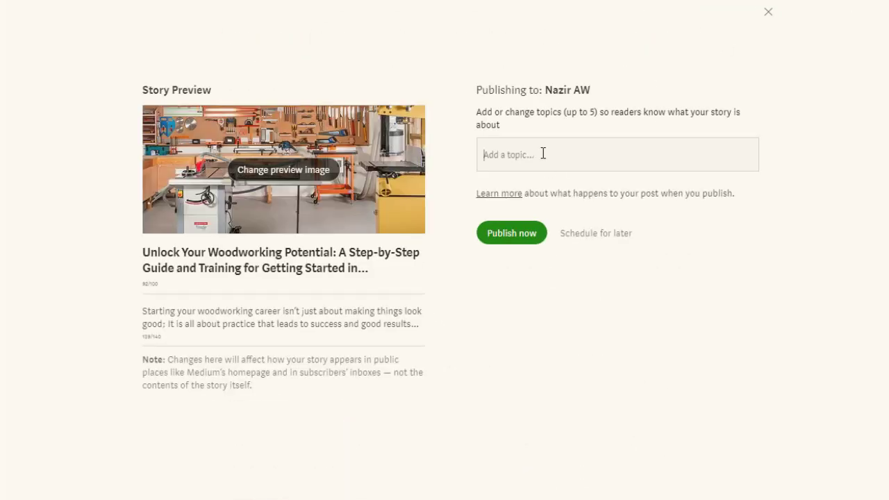
{"action": "type", "text": "woodworking"}
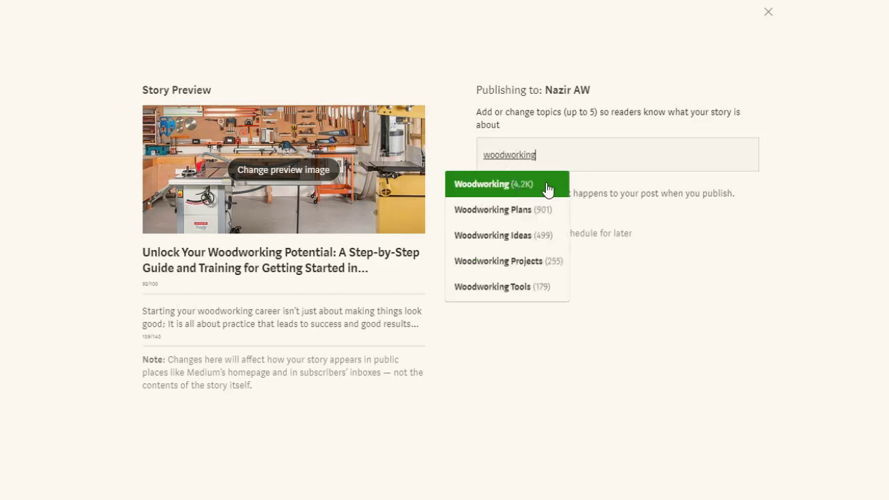
{"action": "left_click", "coordinate": [548, 187]}
{"action": "type", "text": "project"}
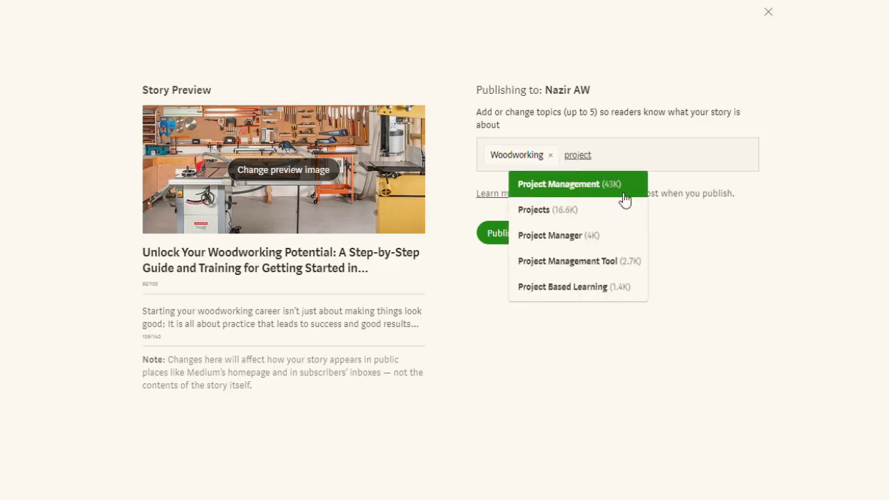
{"action": "left_click", "coordinate": [591, 215]}
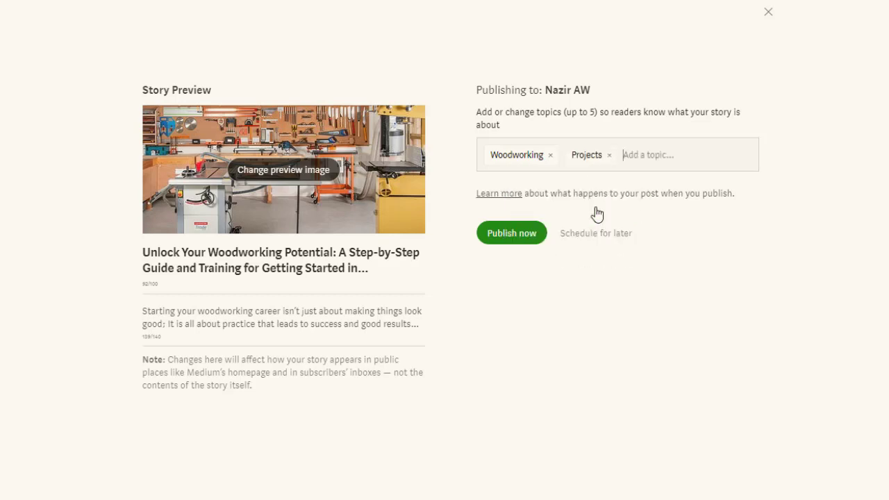
{"action": "type", "text": "wood working"}
{"action": "left_click", "coordinate": [663, 186]}
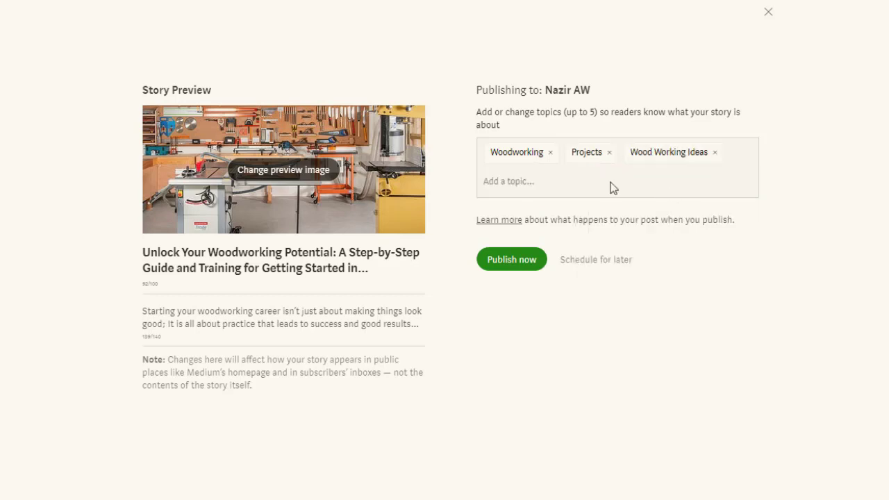
Add the topics AI and Training and publish the story immediately
{"action": "triple_click", "coordinate": [562, 187]}
{"action": "type", "text": "ai"}
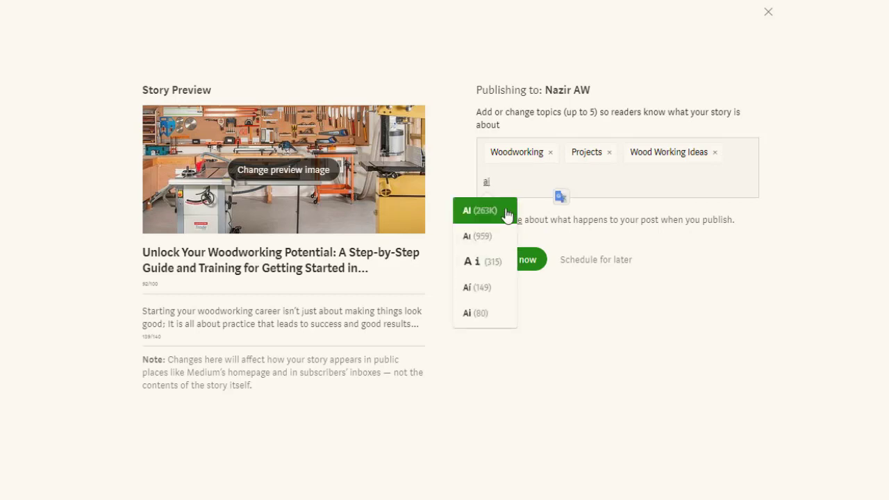
{"action": "left_click", "coordinate": [497, 212]}
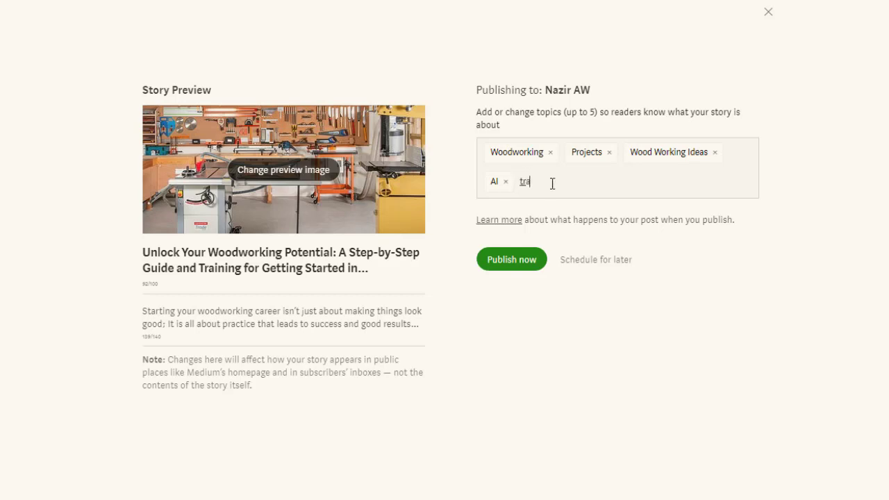
{"action": "type", "text": "training"}
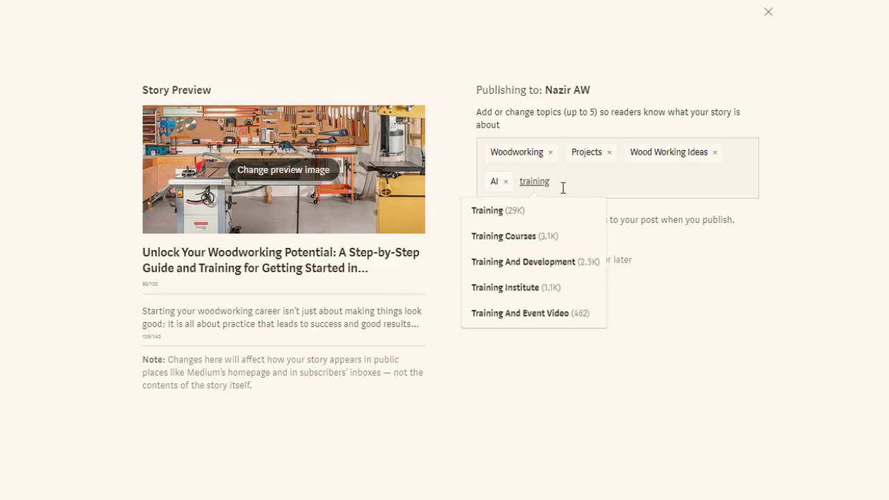
{"action": "left_click", "coordinate": [521, 213]}
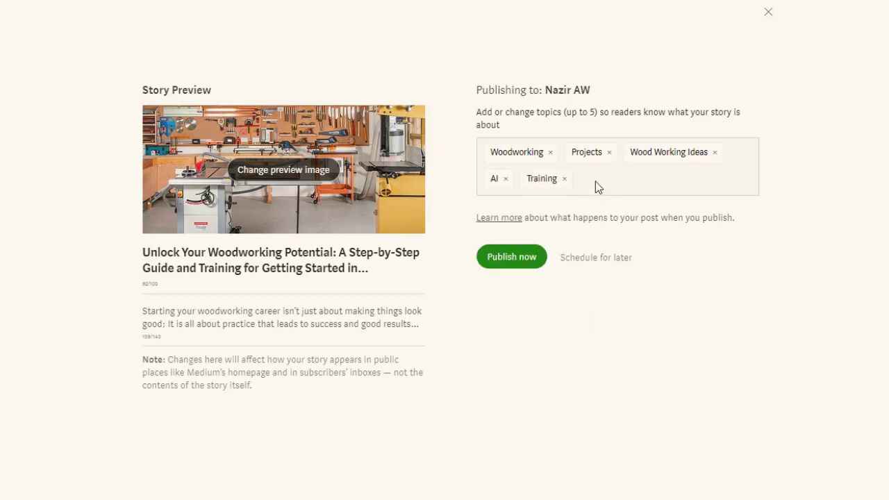
{"action": "left_click", "coordinate": [520, 258]}
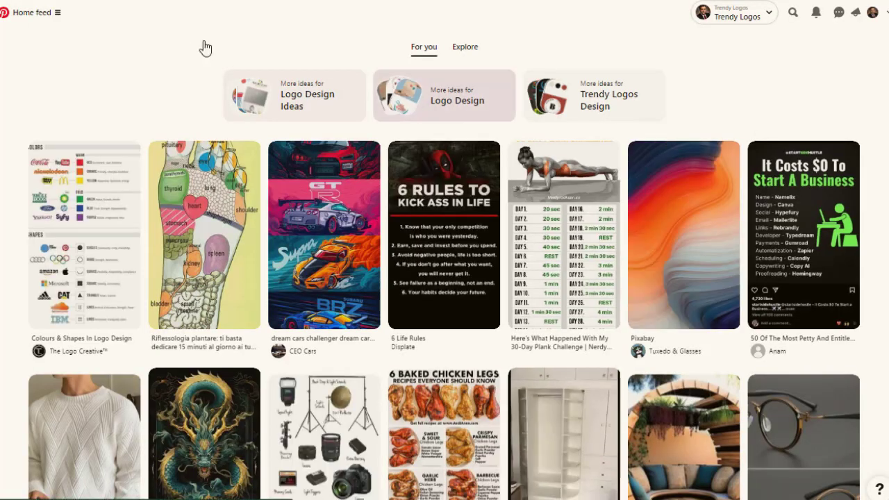
Switch to Pinterest and start creating an organic Pin
{"action": "left_click", "coordinate": [29, 15]}
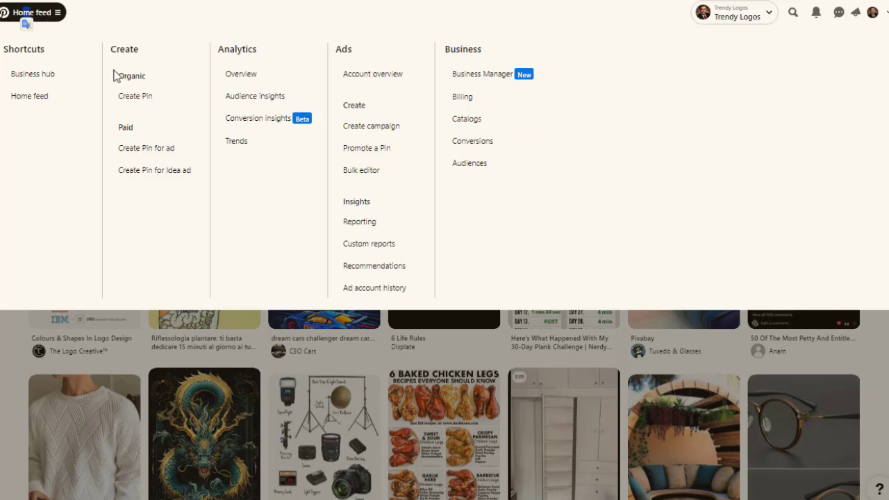
{"action": "left_click", "coordinate": [149, 100]}
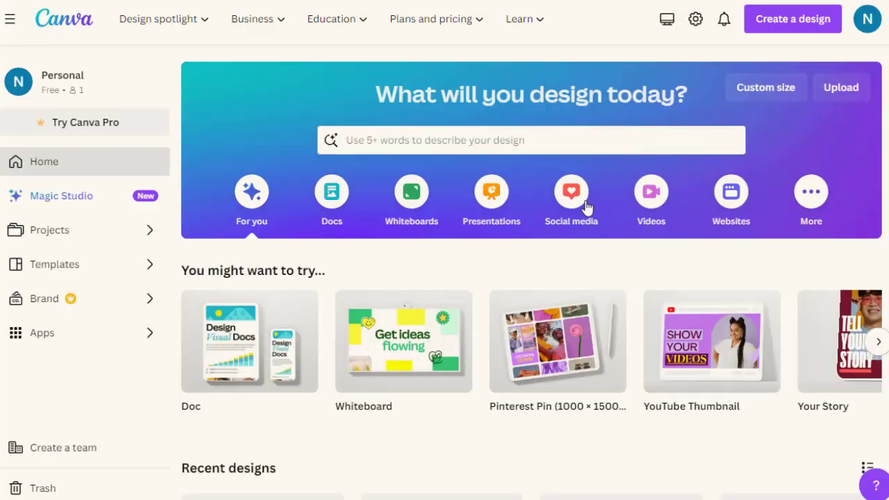
Switch to Canva, start a Pinterest Pin from the "10 Best Ideas for Your Kitchen" template and remove its background photo
{"action": "left_click", "coordinate": [557, 341]}
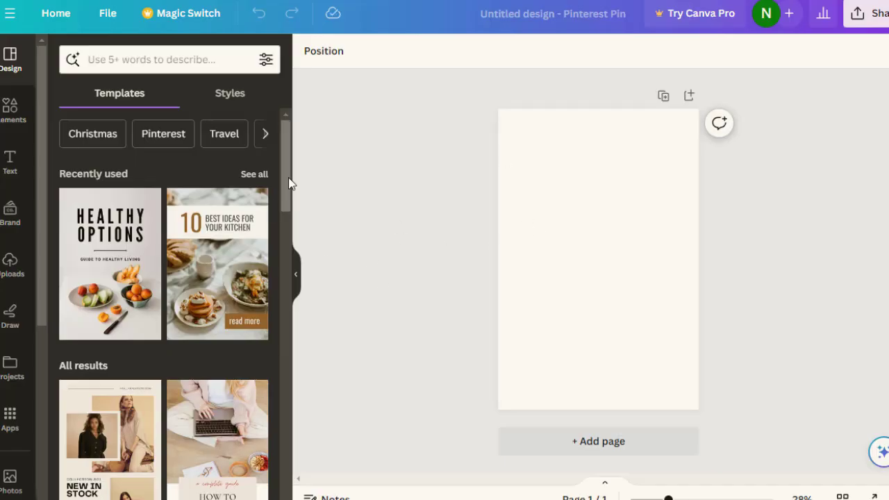
{"action": "mouse_move", "coordinate": [288, 177]}
{"action": "left_mouse_down"}
{"action": "mouse_move", "coordinate": [258, 336]}
{"action": "mouse_move", "coordinate": [266, 242]}
{"action": "mouse_move", "coordinate": [284, 207]}
{"action": "mouse_move", "coordinate": [284, 174]}
{"action": "left_mouse_up"}
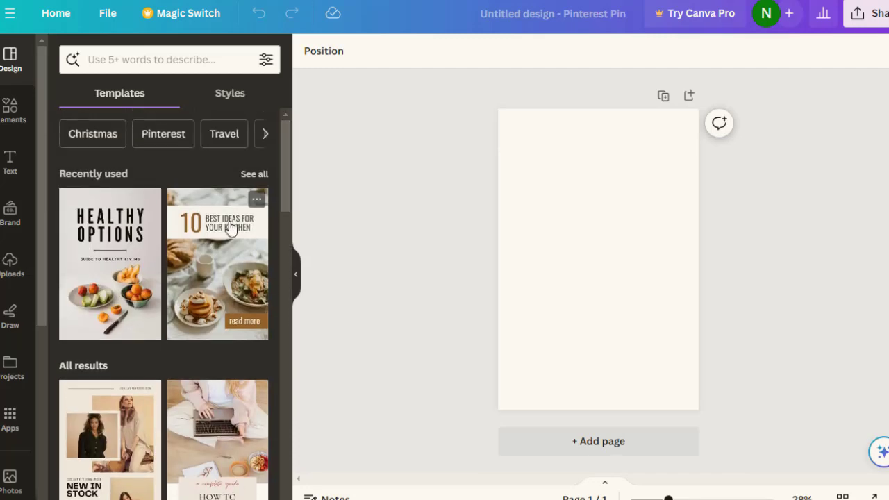
{"action": "left_click", "coordinate": [225, 229]}
{"action": "left_click", "coordinate": [592, 282]}
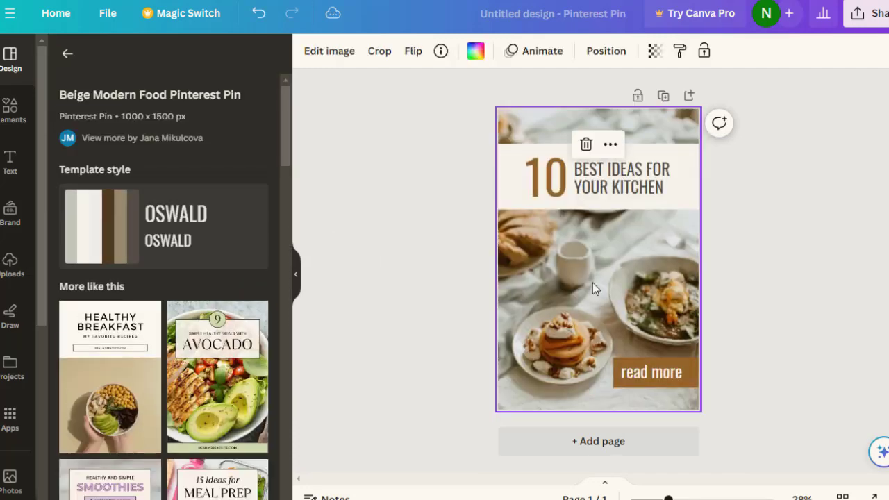
{"action": "key", "text": "Delete"}
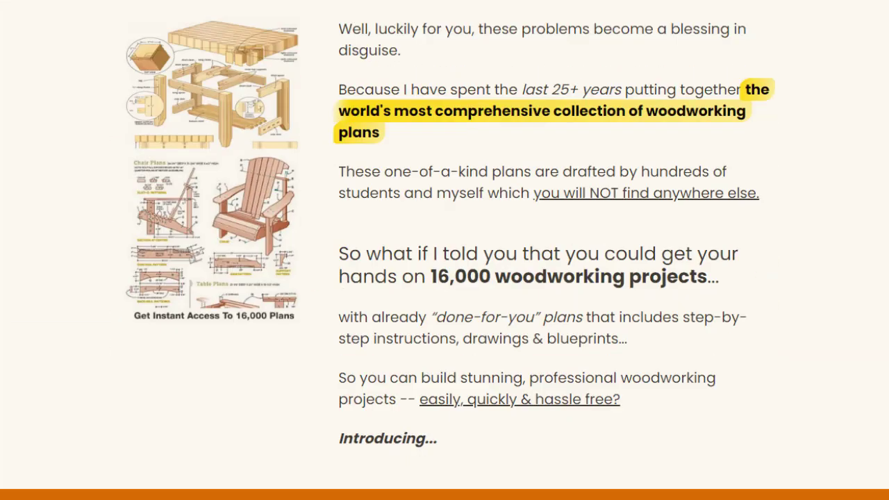
Copy the woodworking plans image from the TedsWoodworking sales page into the Pin design and enlarge it to the page's full width
{"action": "right_click", "coordinate": [238, 161]}
{"action": "left_click", "coordinate": [327, 217]}
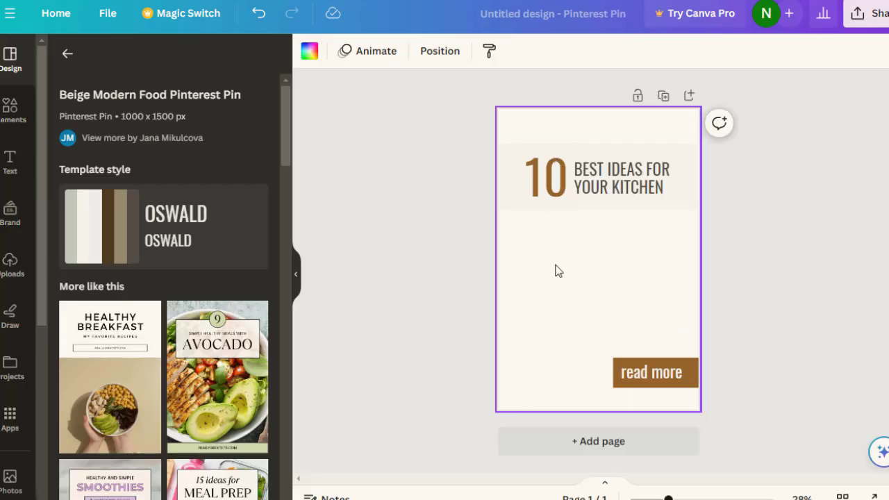
{"action": "key", "text": "ctrl+v"}
{"action": "left_click_drag", "start_coordinate": [644, 339], "coordinate": [792, 392]}
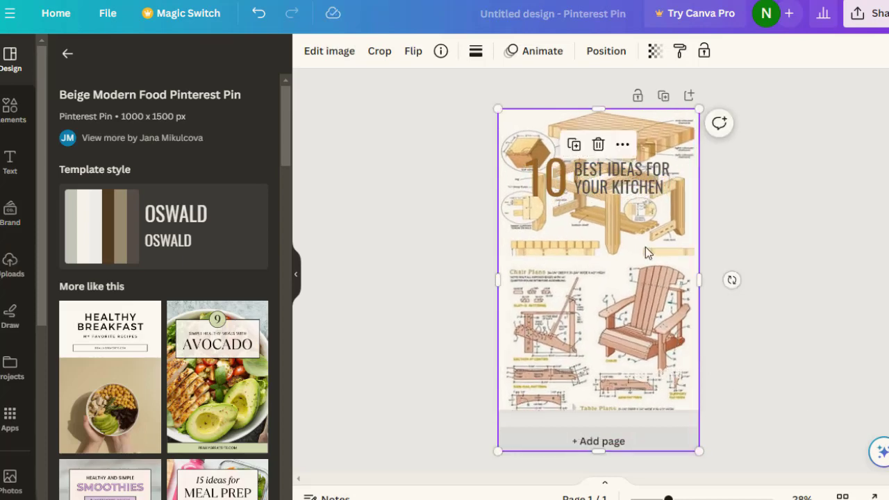
Send the plans image behind the heading banner and the "read more" label
{"action": "left_click", "coordinate": [601, 51]}
{"action": "left_click", "coordinate": [228, 93]}
{"action": "left_click", "coordinate": [237, 94]}
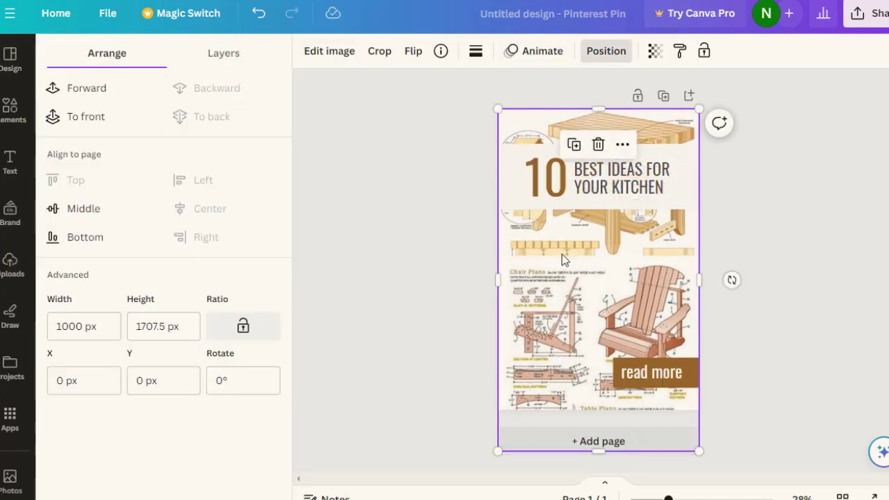
Replace the heading's "10" with "#1" and the text beside it with "WOODWORKING PROJECTS"
{"action": "left_click", "coordinate": [592, 177]}
{"action": "double_click", "coordinate": [548, 178]}
{"action": "type", "text": "#1"}
{"action": "double_click", "coordinate": [616, 181]}
{"action": "type", "text": "WO"}
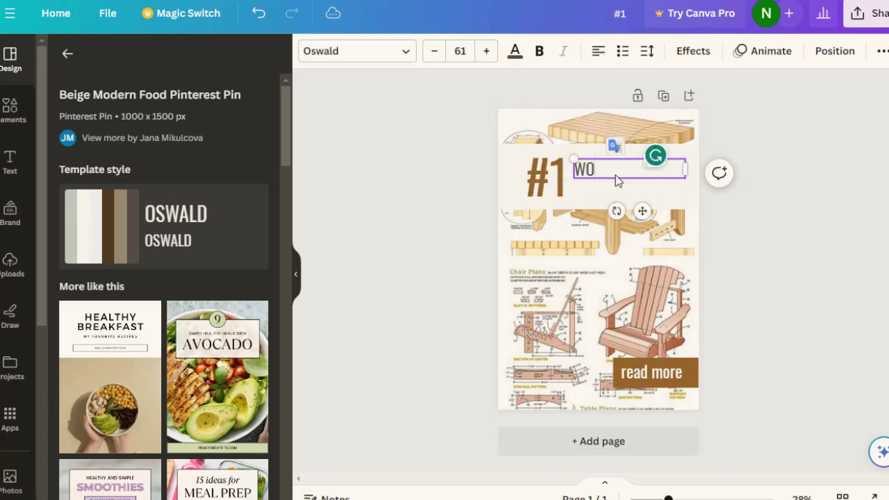
{"action": "type", "text": "ODWORKING PROJECTS"}
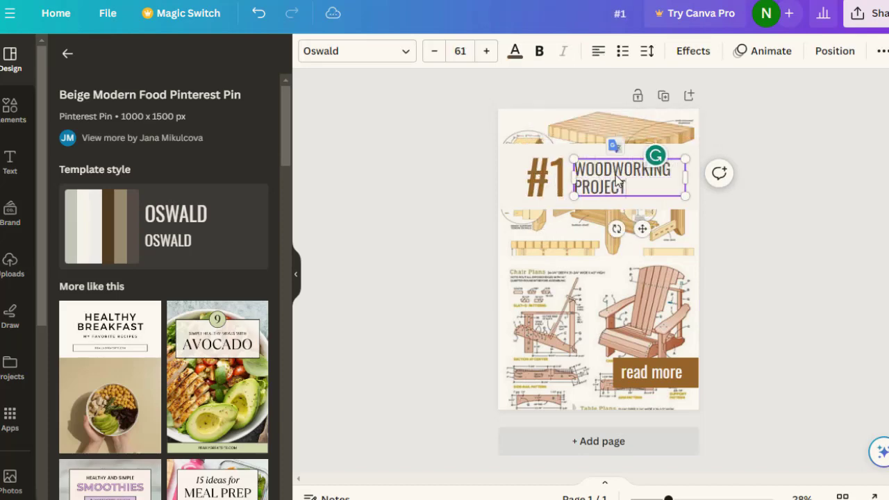
Move the light banner behind the heading slightly down, keeping it horizontally centred on the page
{"action": "double_click", "coordinate": [663, 375]}
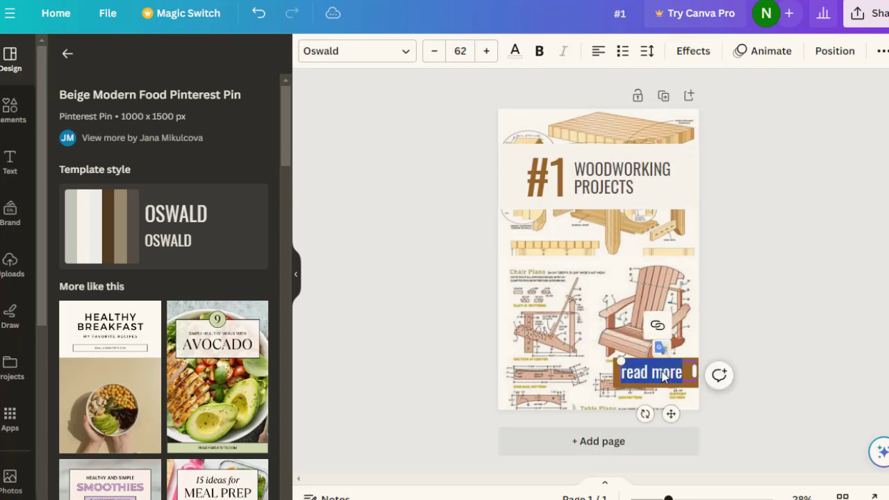
{"action": "left_click", "coordinate": [776, 311]}
{"action": "left_click", "coordinate": [683, 203]}
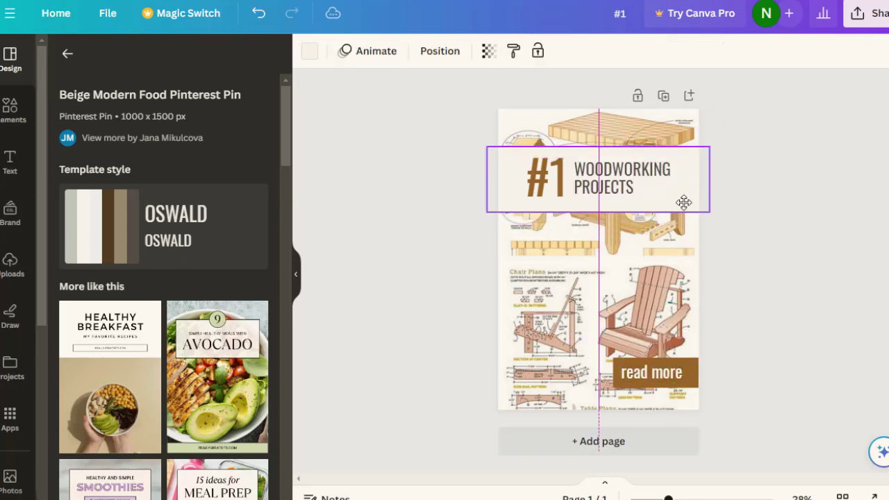
{"action": "left_click", "coordinate": [771, 251]}
Download the finished Pin design as a PNG of 1,000 × 1,500 px
{"action": "left_click", "coordinate": [864, 13]}
{"action": "left_click", "coordinate": [708, 370]}
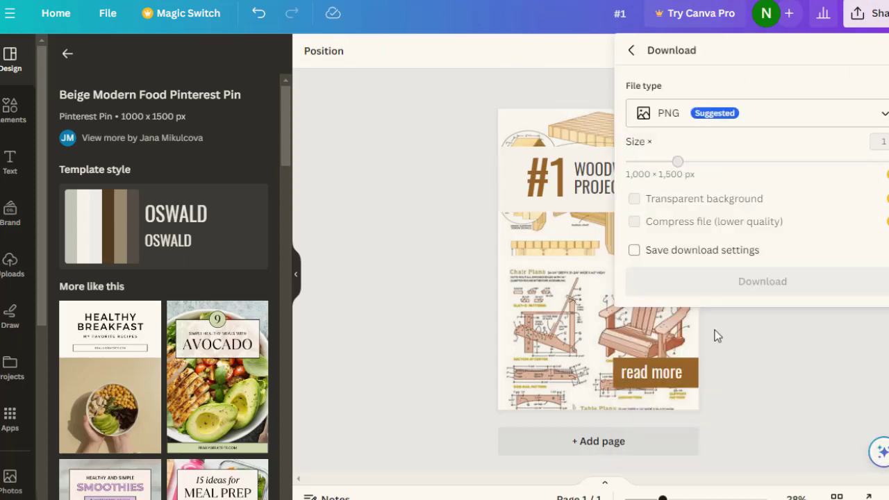
{"action": "left_click", "coordinate": [780, 283]}
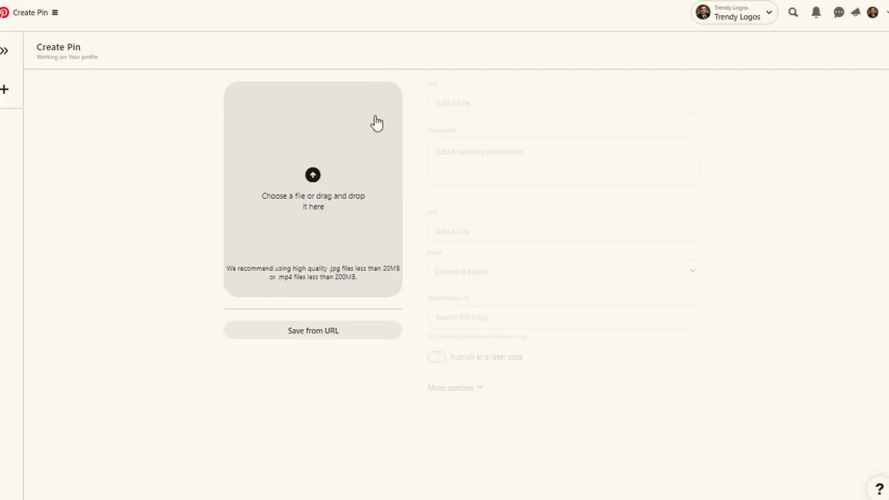
Upload the downloaded image to the Pinterest Pin and title it "16,000 Woodworking Plans", copied from the sales page headline
{"action": "left_click", "coordinate": [326, 192]}
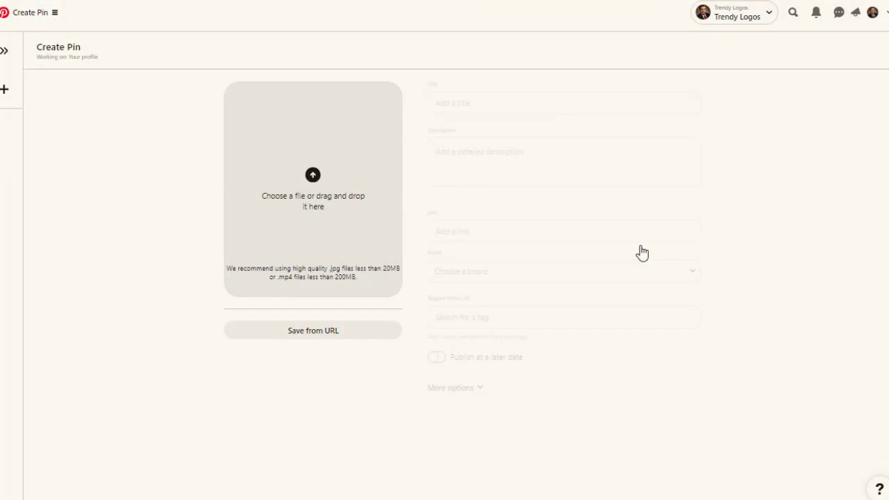
{"action": "left_click", "coordinate": [537, 103]}
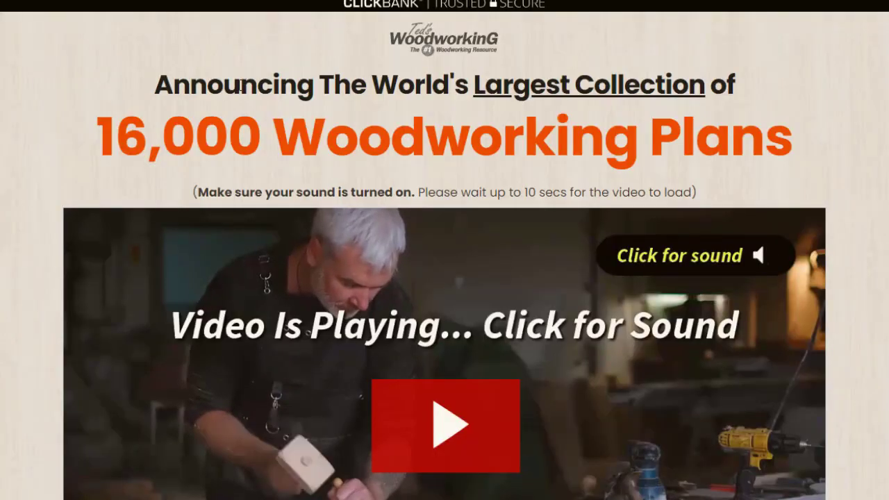
{"action": "left_click_drag", "start_coordinate": [94, 137], "coordinate": [838, 171]}
{"action": "key", "text": "ctrl+c"}
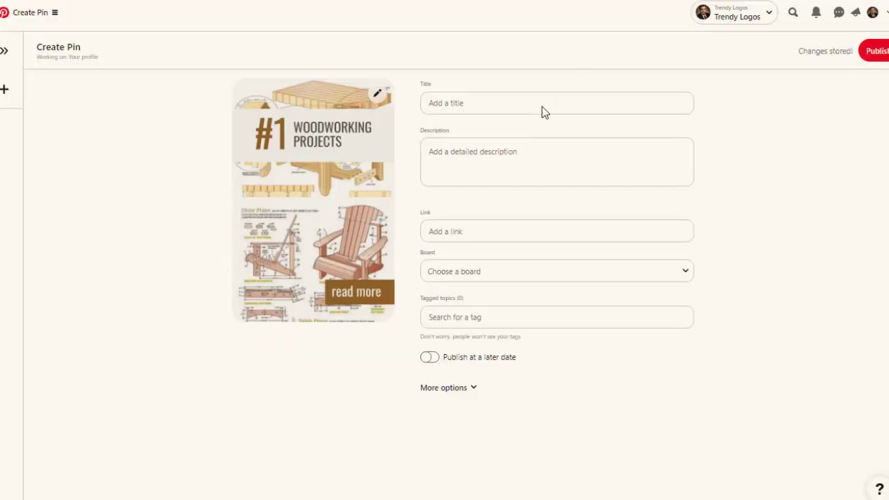
{"action": "left_click", "coordinate": [534, 104]}
{"action": "key", "text": "ctrl+v"}
Fill the Pin description with the sales page's "Announcing The World's Largest Collection of 16,000 Woodworking Plans" headline and sound note, plus a separate line "Woodworking projects"
{"action": "left_click", "coordinate": [517, 175]}
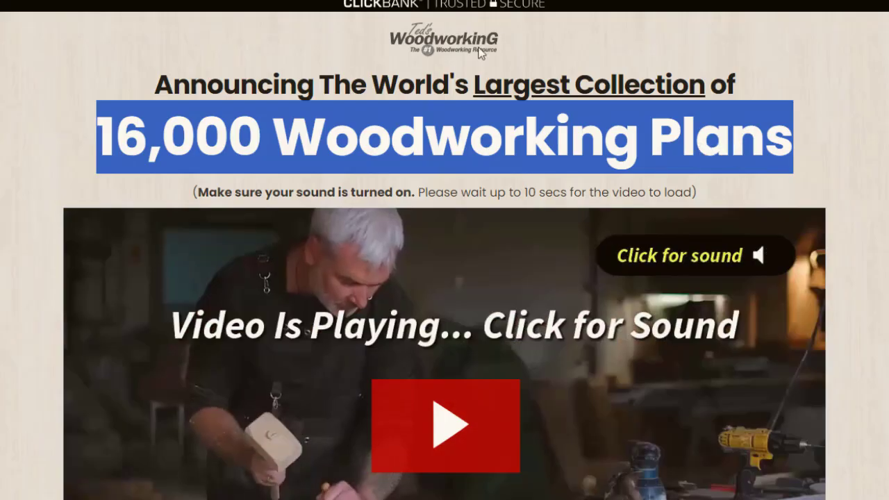
{"action": "left_click_drag", "start_coordinate": [154, 84], "coordinate": [756, 202]}
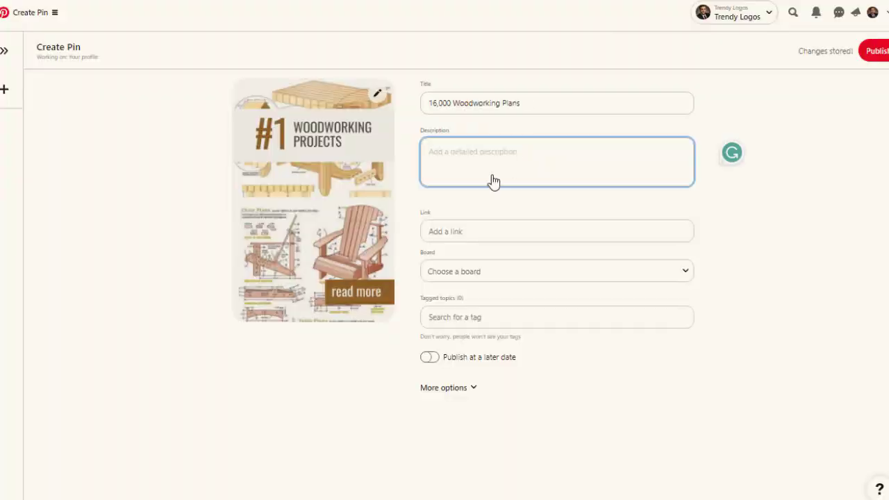
{"action": "type", "text": "Announcing The World's Largest Collection of 16,000 Woodworking Plans (Make sure your sound is turned on. Please wait up to 10 secs for the video to load)"}
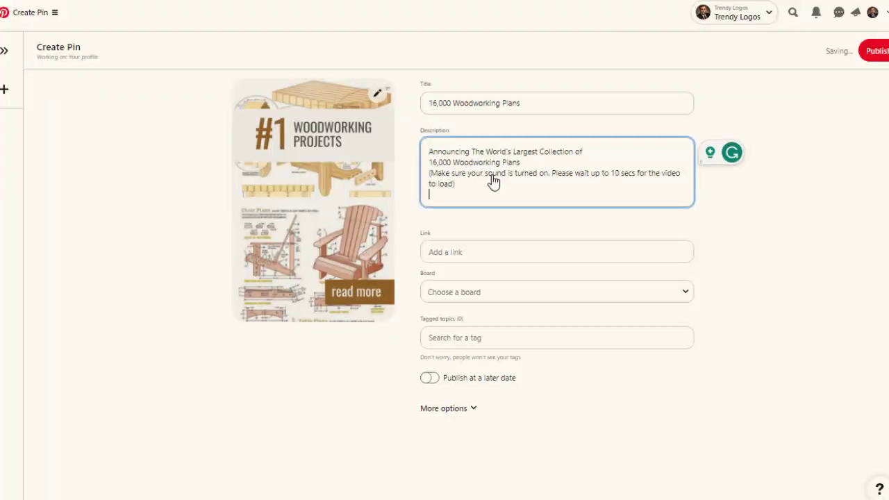
{"action": "key", "text": "Return"}
{"action": "key", "text": "Return"}
{"action": "type", "text": "Woodwo"}
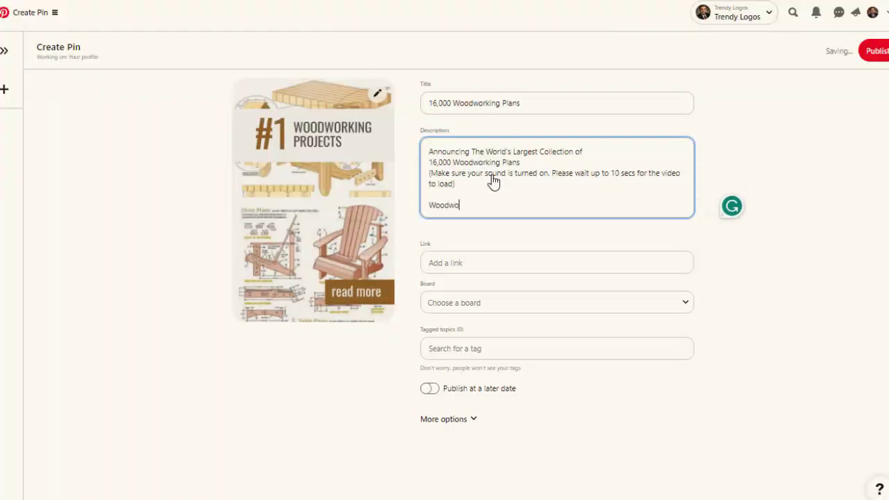
{"action": "type", "text": "rking projects"}
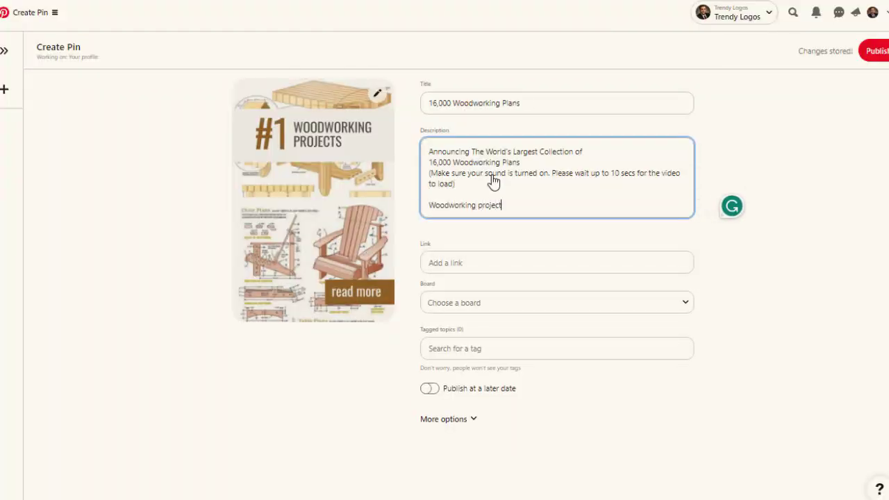
Set the Pin's destination link to the URL of the published Medium woodworking article
{"action": "left_click", "coordinate": [528, 229]}
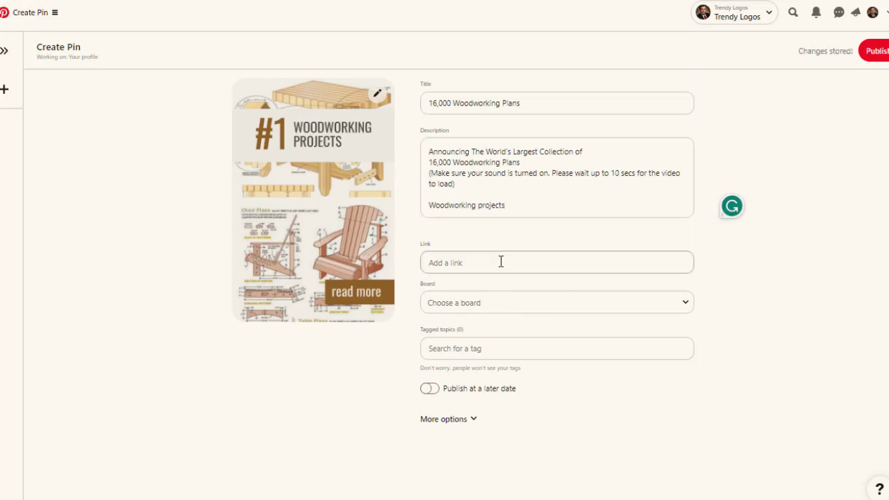
{"action": "left_click", "coordinate": [389, 2]}
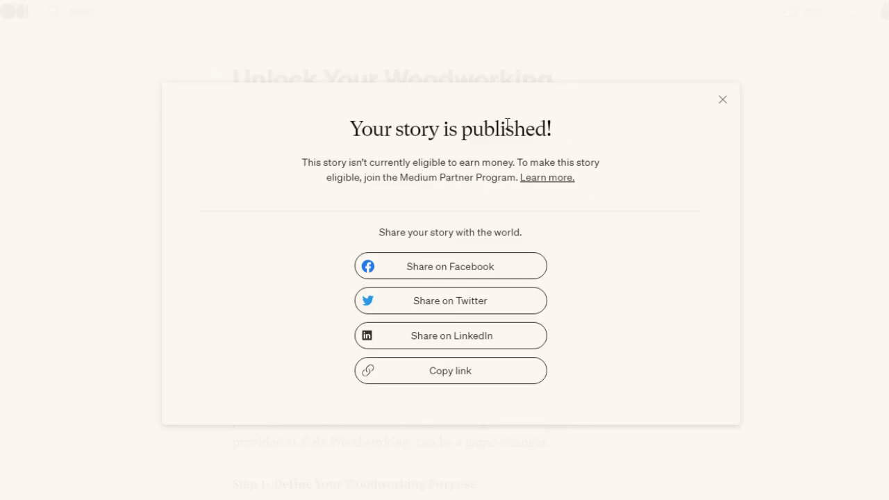
{"action": "left_click", "coordinate": [622, 5]}
{"action": "left_click", "coordinate": [521, 265]}
{"action": "key", "text": "ctrl+v"}
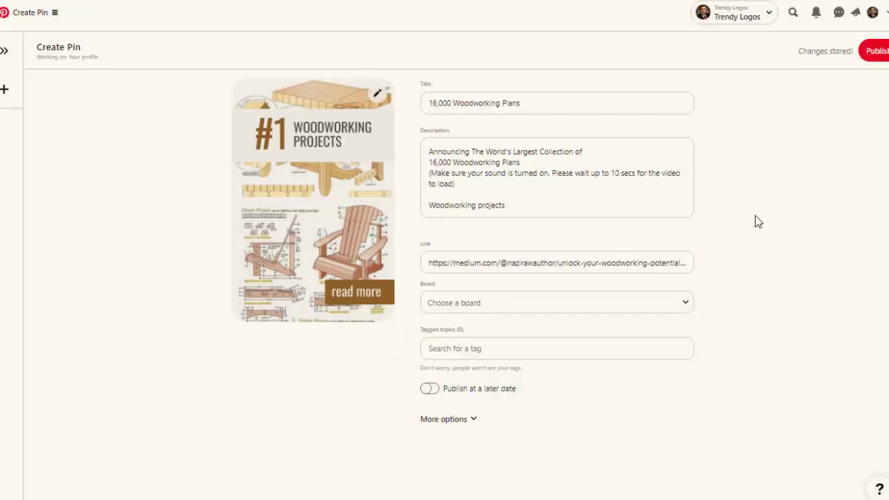
Tag the Pin with the topics "Woodworking Ideas Table" and "Woodworking Techniques"
{"action": "left_click", "coordinate": [490, 304]}
{"action": "left_click", "coordinate": [695, 330]}
{"action": "left_click", "coordinate": [485, 350]}
{"action": "type", "text": "wo"}
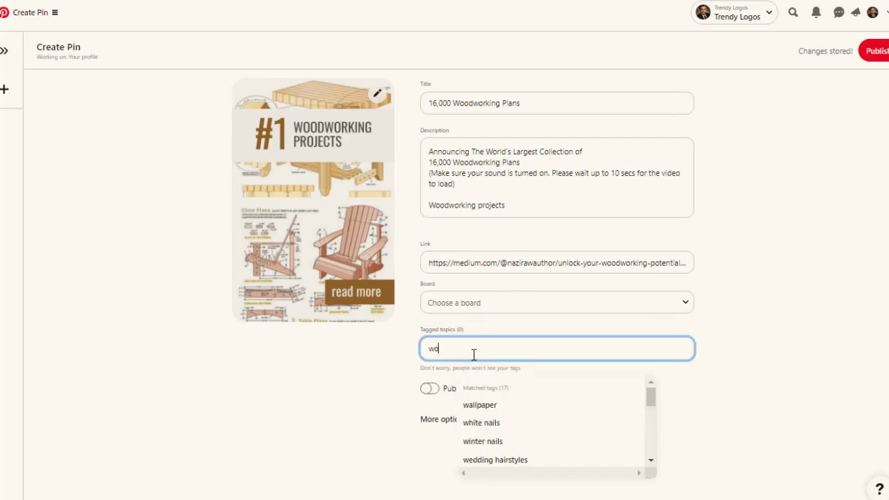
{"action": "type", "text": "odworking"}
{"action": "left_click", "coordinate": [563, 404]}
{"action": "left_click", "coordinate": [542, 350]}
{"action": "type", "text": "woodw"}
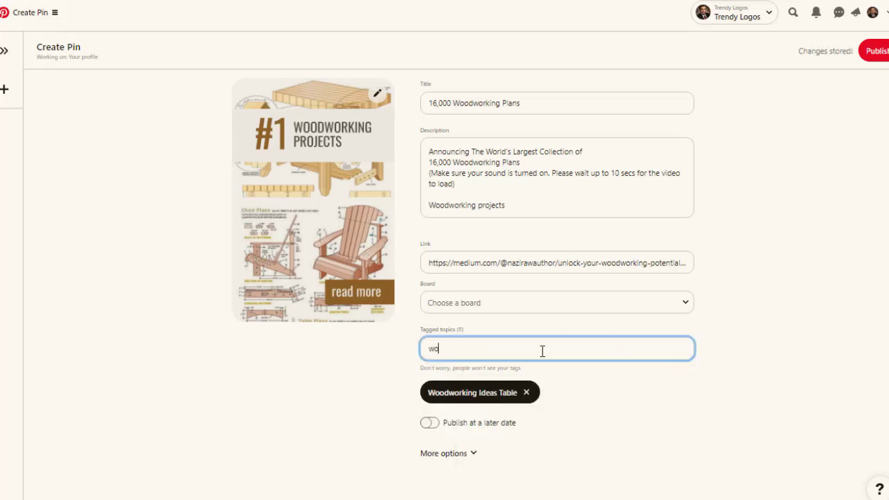
{"action": "type", "text": "orking"}
{"action": "left_click", "coordinate": [540, 404]}
Add the topics "Woodworking Shop" and "Woodworking Tools" to the Pin's tags
{"action": "left_click", "coordinate": [516, 341]}
{"action": "type", "text": "woo"}
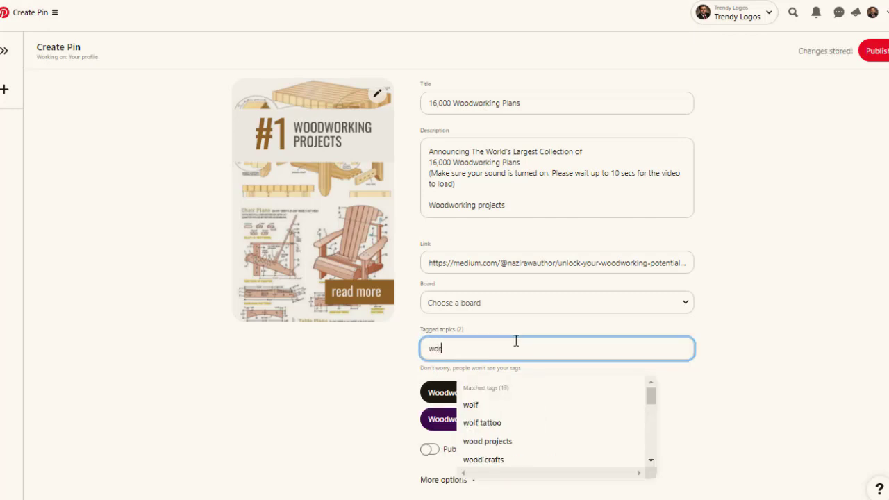
{"action": "type", "text": "dwork"}
{"action": "left_click", "coordinate": [523, 408]}
{"action": "left_click", "coordinate": [517, 355]}
{"action": "type", "text": "woodwork"}
{"action": "left_click", "coordinate": [521, 408]}
Add the topics "Easy Woodworking Projects" and "Woodworking Bench" to the Pin's tags
{"action": "left_click", "coordinate": [501, 351]}
{"action": "type", "text": "w"}
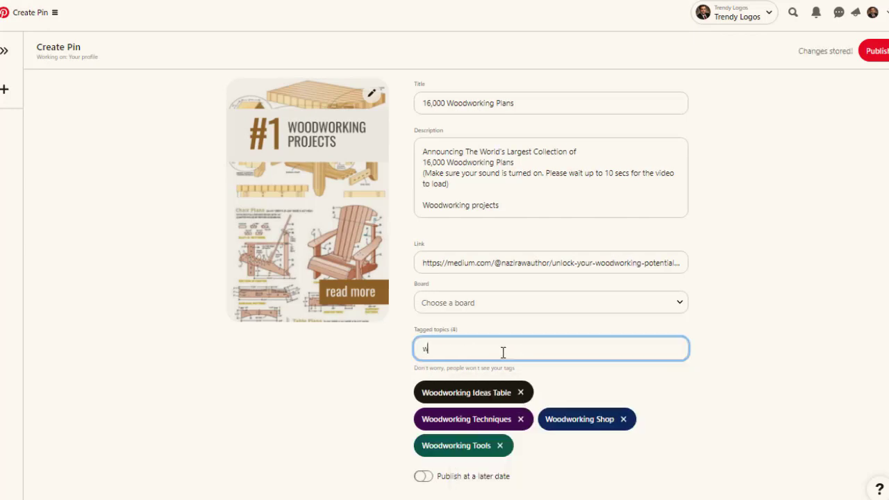
{"action": "type", "text": "oodwork"}
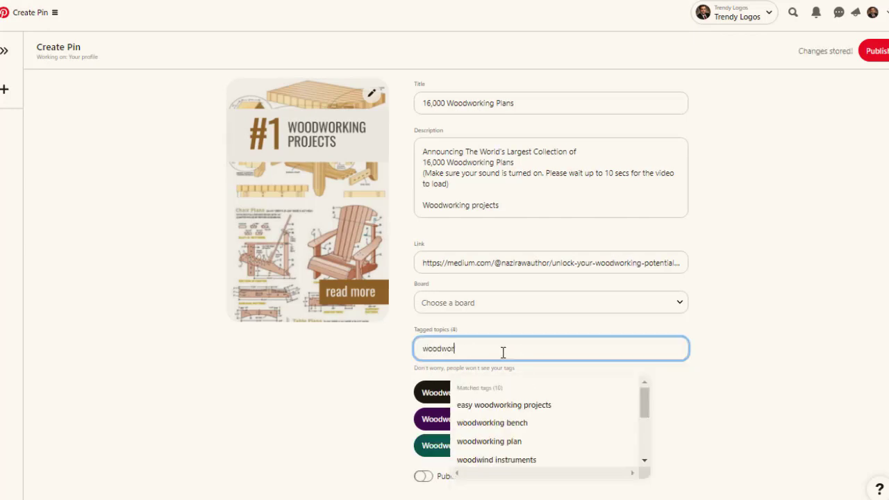
{"action": "left_click", "coordinate": [545, 407]}
{"action": "left_click", "coordinate": [508, 350]}
{"action": "type", "text": "wo"}
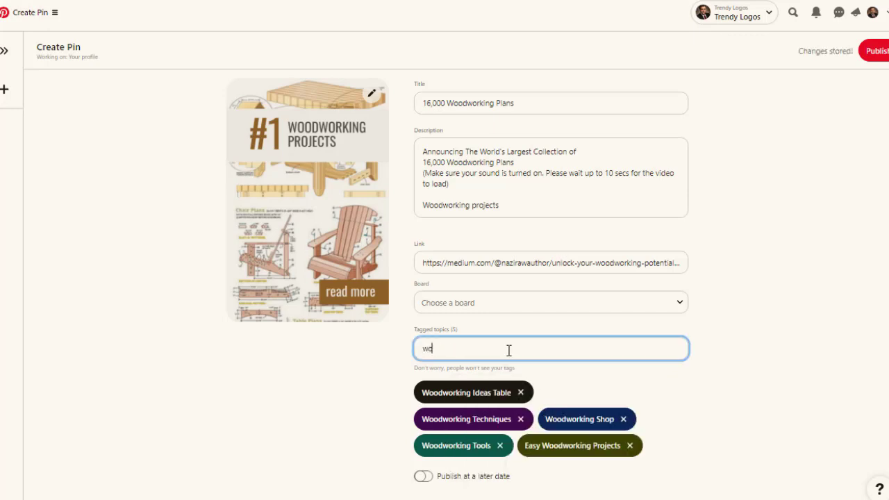
{"action": "type", "text": "odwork"}
{"action": "left_click", "coordinate": [521, 409]}
Add the topics "Woodworking Plan" and "Woodworking Jig" to the Pin's tags
{"action": "left_click", "coordinate": [496, 352]}
{"action": "type", "text": "woodwork"}
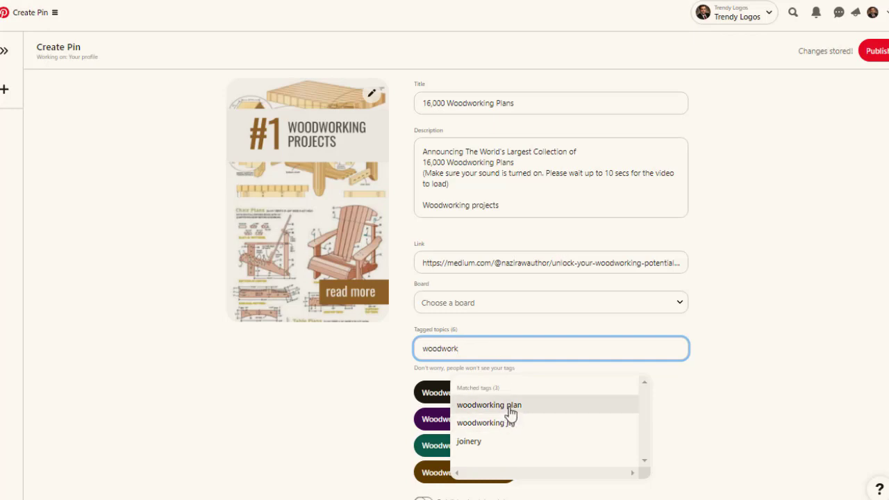
{"action": "left_click", "coordinate": [510, 410]}
{"action": "left_click", "coordinate": [502, 345]}
{"action": "type", "text": "woo"}
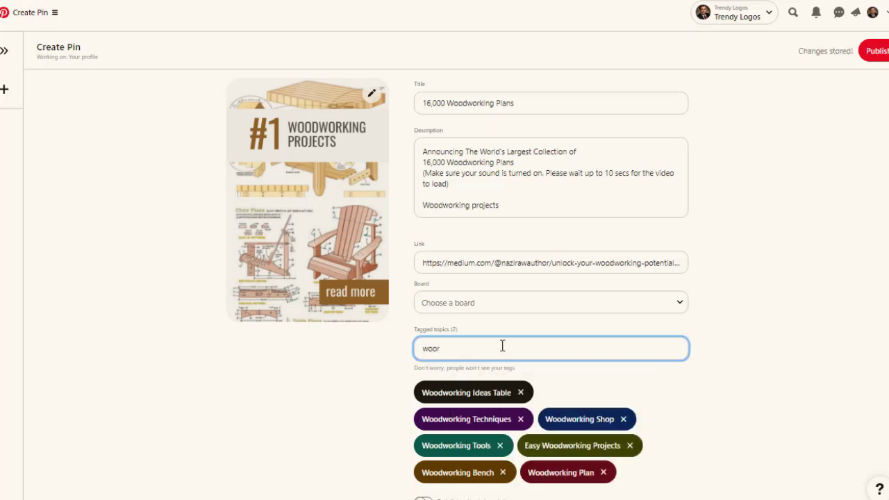
{"action": "type", "text": "dworkin"}
{"action": "left_click", "coordinate": [519, 411]}
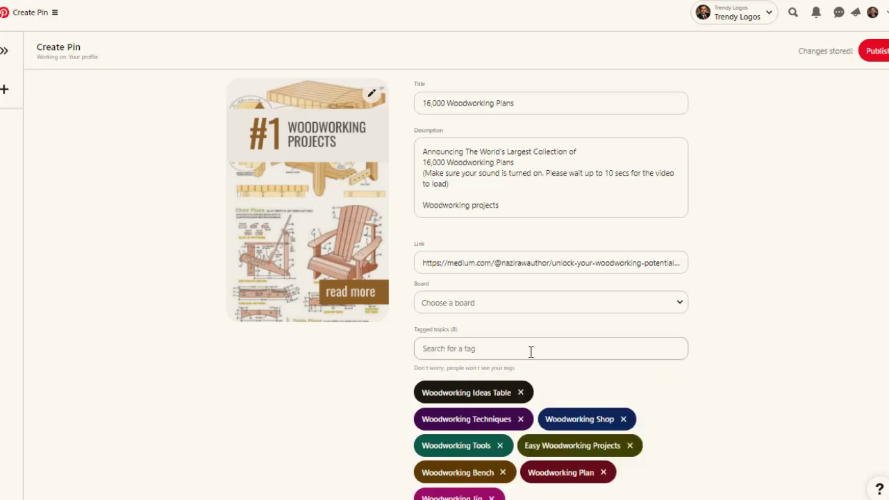
Check the completed Pin details and publish the Pin
{"action": "scroll", "coordinate": [570, 417], "scroll_direction": "down", "scroll_amount": 1}
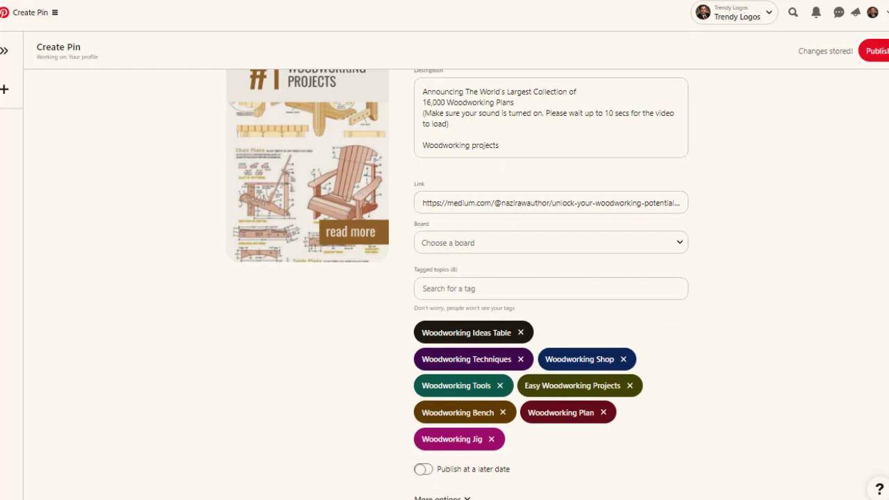
{"action": "scroll", "coordinate": [877, 43], "scroll_direction": "up", "scroll_amount": 1}
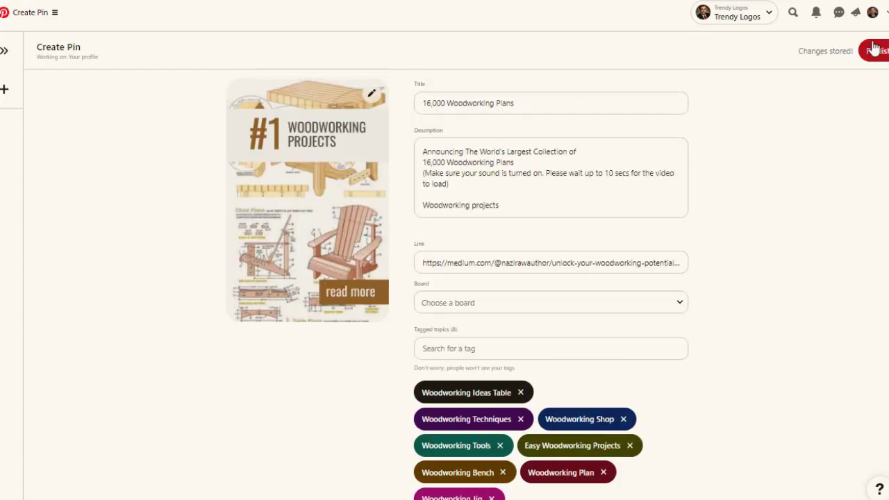
{"action": "left_click", "coordinate": [876, 48]}
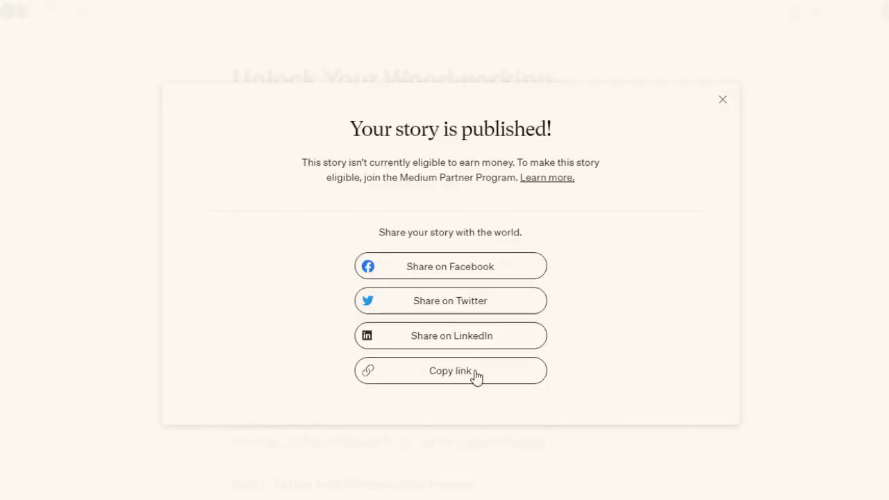
Copy the share link of the published Medium story, dismiss the sharing dialog and look through the article
{"action": "left_click", "coordinate": [477, 376]}
{"action": "left_click", "coordinate": [722, 99]}
{"action": "scroll", "coordinate": [444, 250], "scroll_direction": "down", "scroll_amount": 15}
{"action": "scroll", "coordinate": [862, 353], "scroll_direction": "down", "scroll_amount": 10}
{"action": "scroll", "coordinate": [837, 430], "scroll_direction": "up", "scroll_amount": 6}
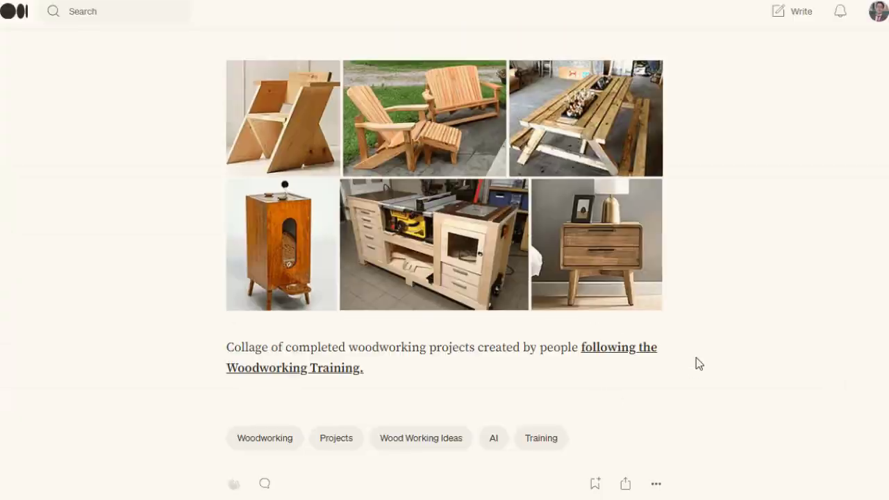
{"action": "scroll", "coordinate": [886, 22], "scroll_direction": "up", "scroll_amount": 20}
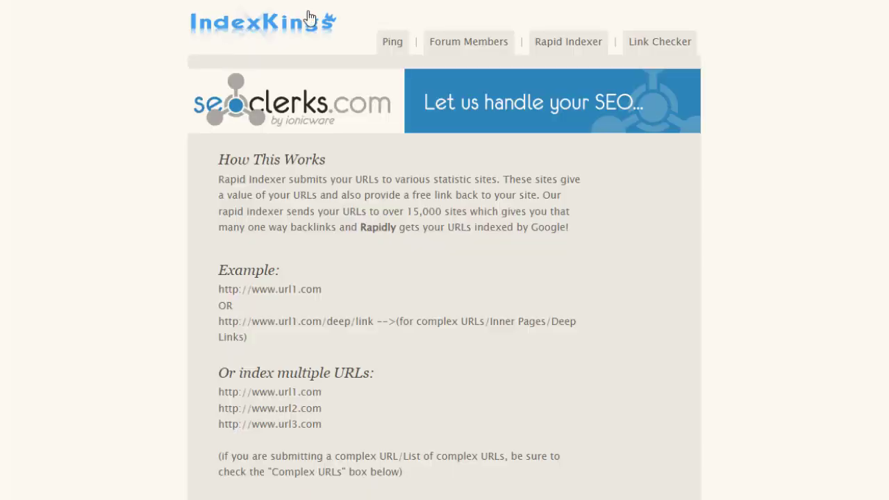
Submit the Medium article's URL to the IndexKings Rapid Indexer and review the submission results
{"action": "scroll", "coordinate": [486, 194], "scroll_direction": "down", "scroll_amount": 4}
{"action": "left_click", "coordinate": [428, 287]}
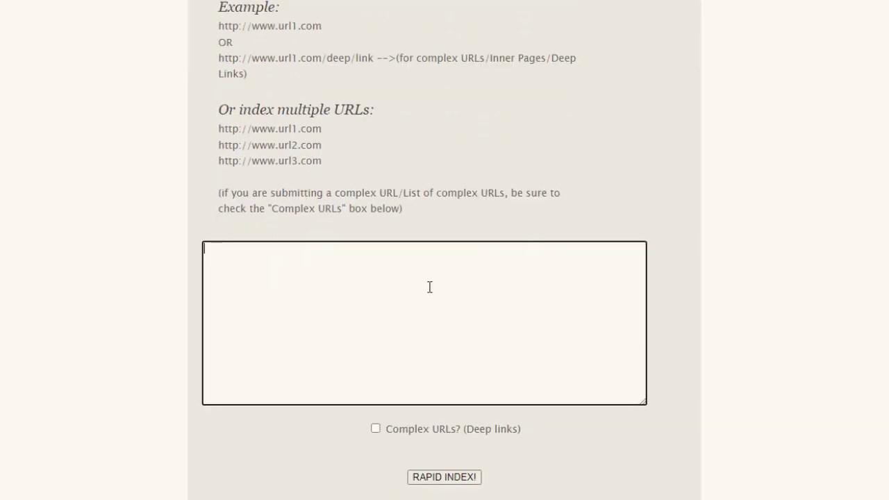
{"action": "type", "text": "https://medium.com/@nazirawauthor/unlock-your-woodworking-potential-a-step-by-step-guide-and-training-for-getting-started-in-7c534341d12f"}
{"action": "left_click", "coordinate": [460, 479]}
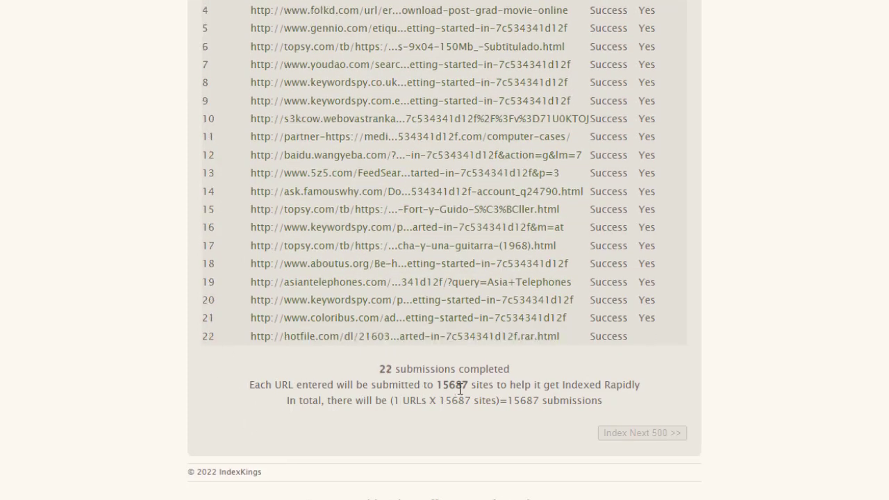
{"action": "left_click_drag", "start_coordinate": [521, 385], "coordinate": [449, 385]}
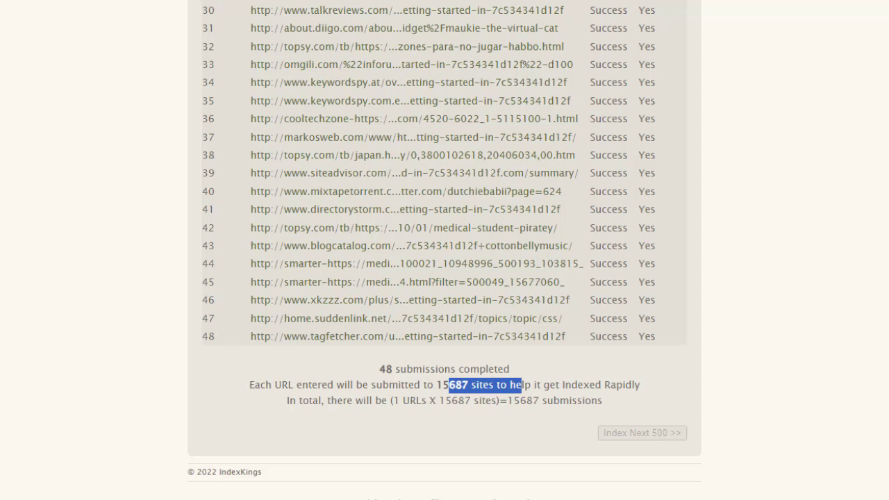
{"action": "scroll", "coordinate": [873, 166], "scroll_direction": "up", "scroll_amount": 9}
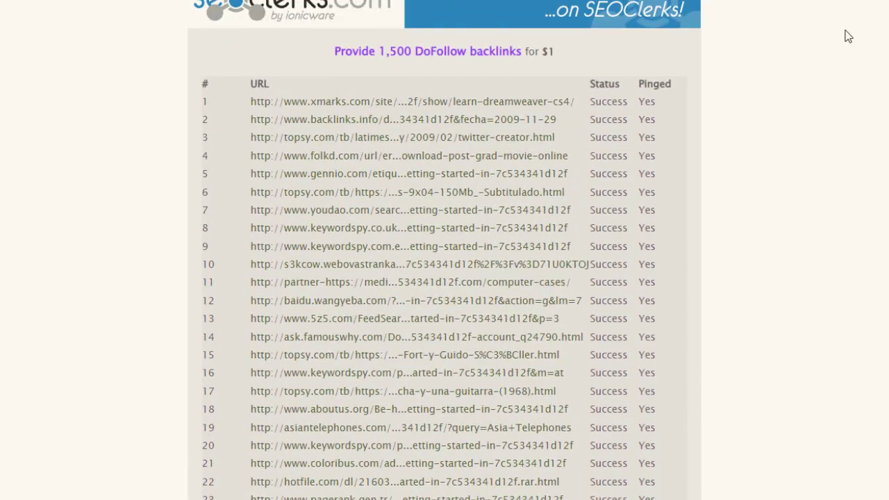